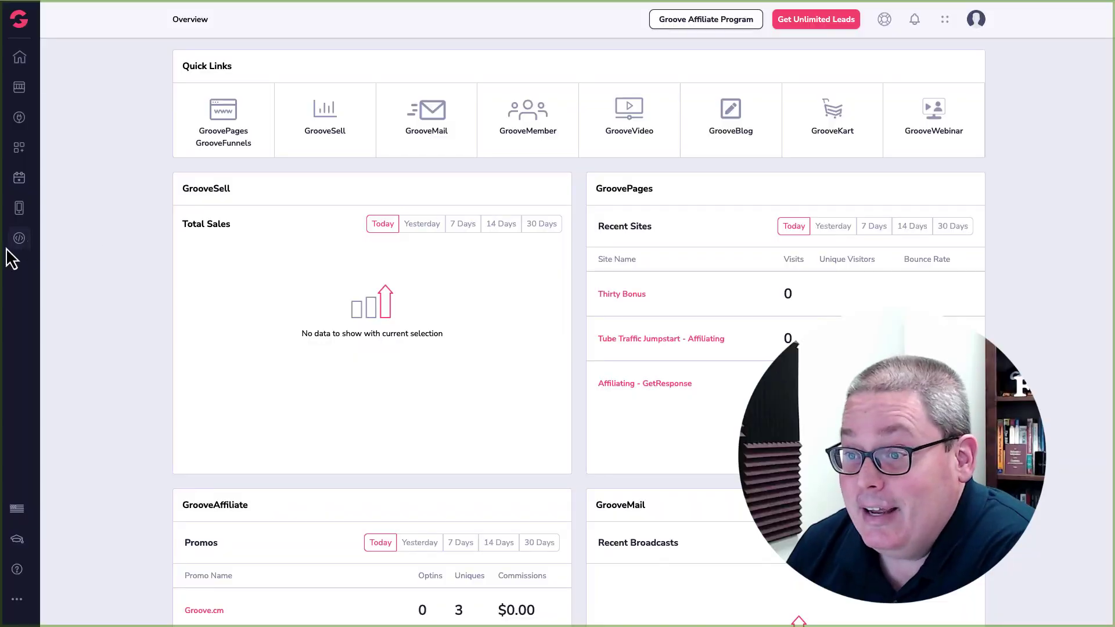
Step: Check the Groove Apps menu, then go to GrooveMember through its dashboard quick-link tile
click(30, 24)
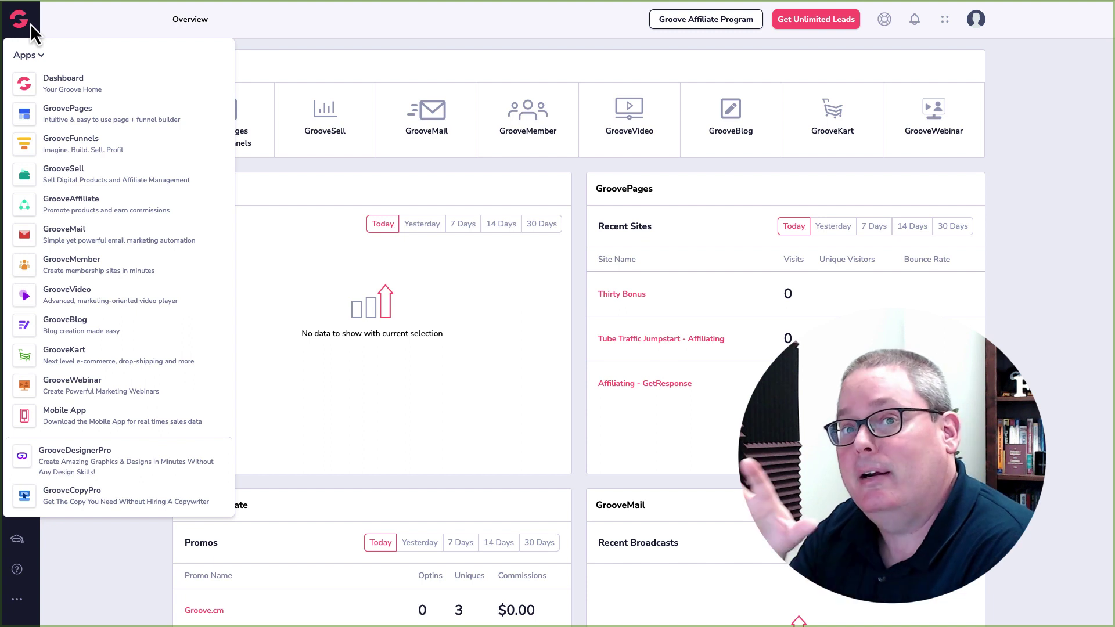
click(30, 23)
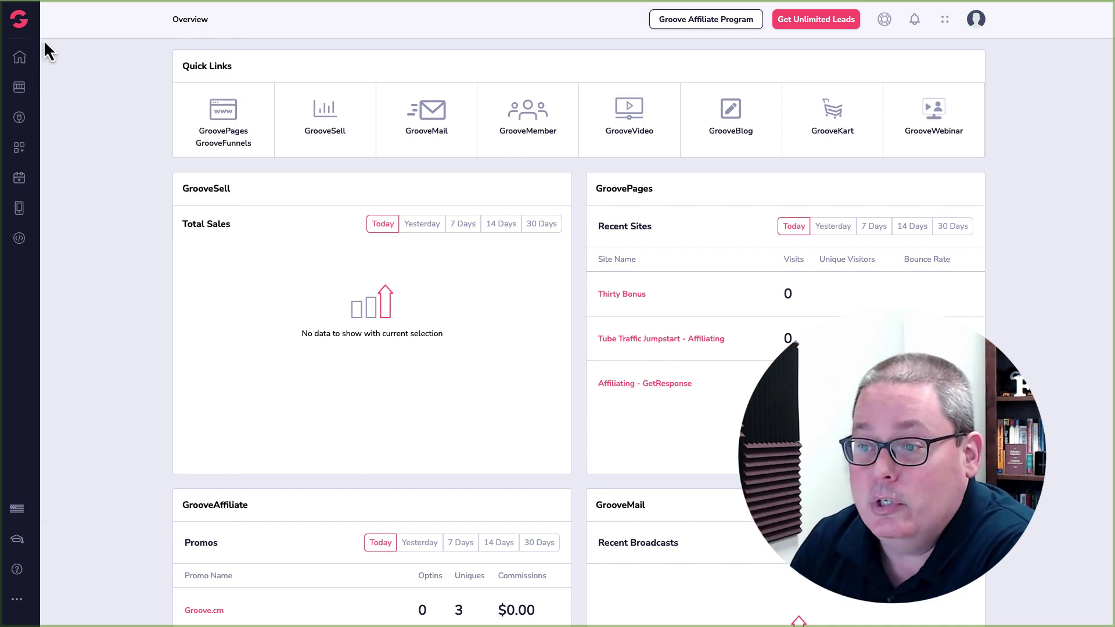
click(33, 27)
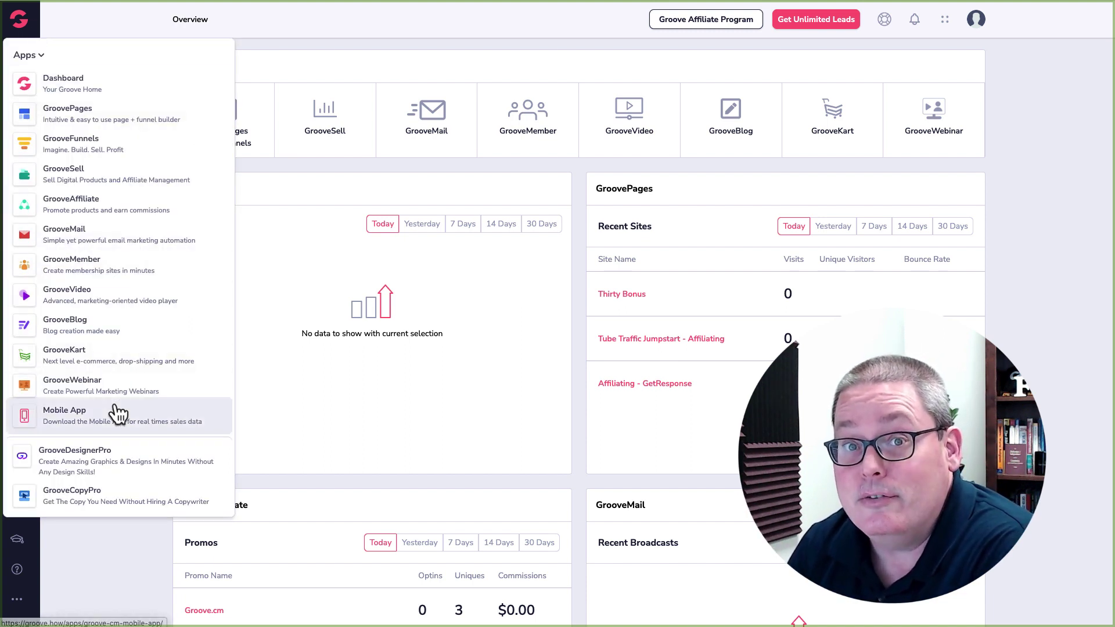
click(535, 154)
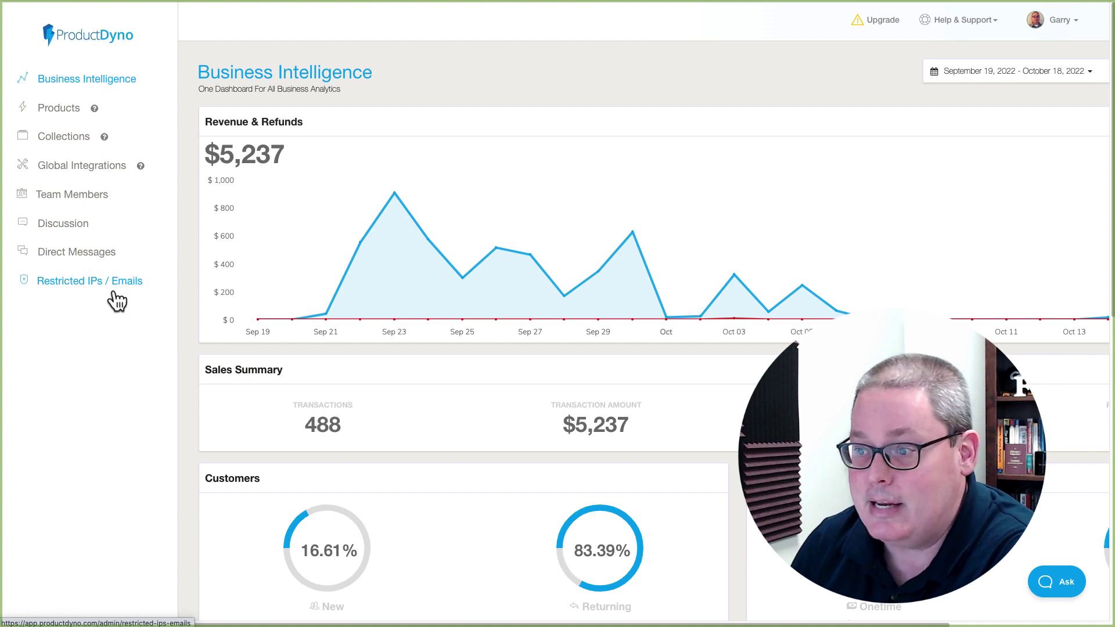
Step: Show ProductDyno's Products list and scroll down through the product cards
click(62, 112)
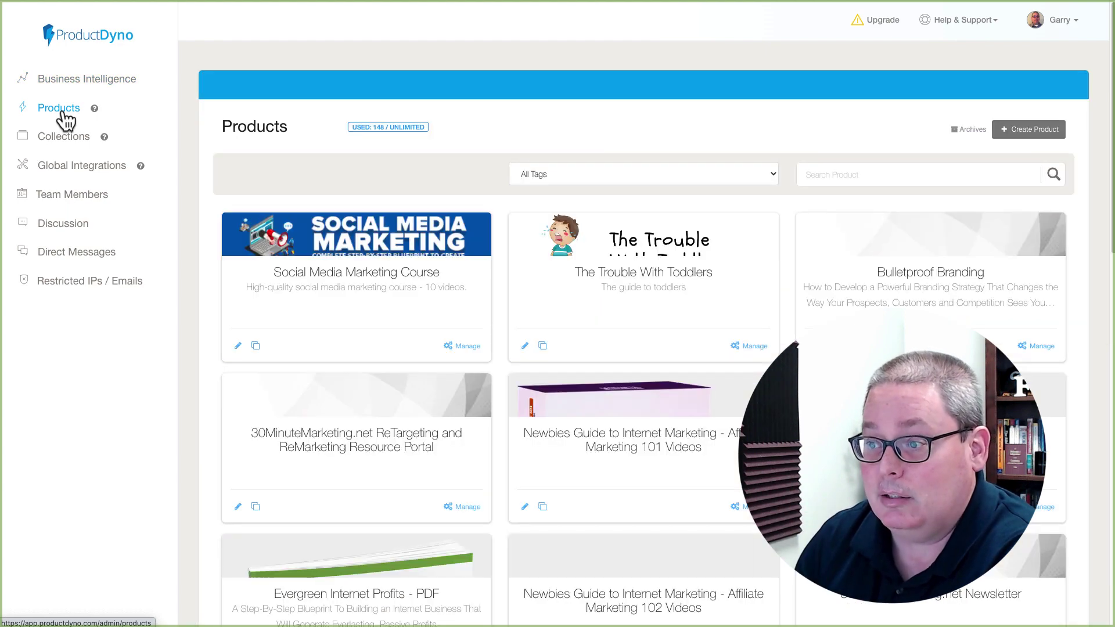
scroll(732, 399, down, 13)
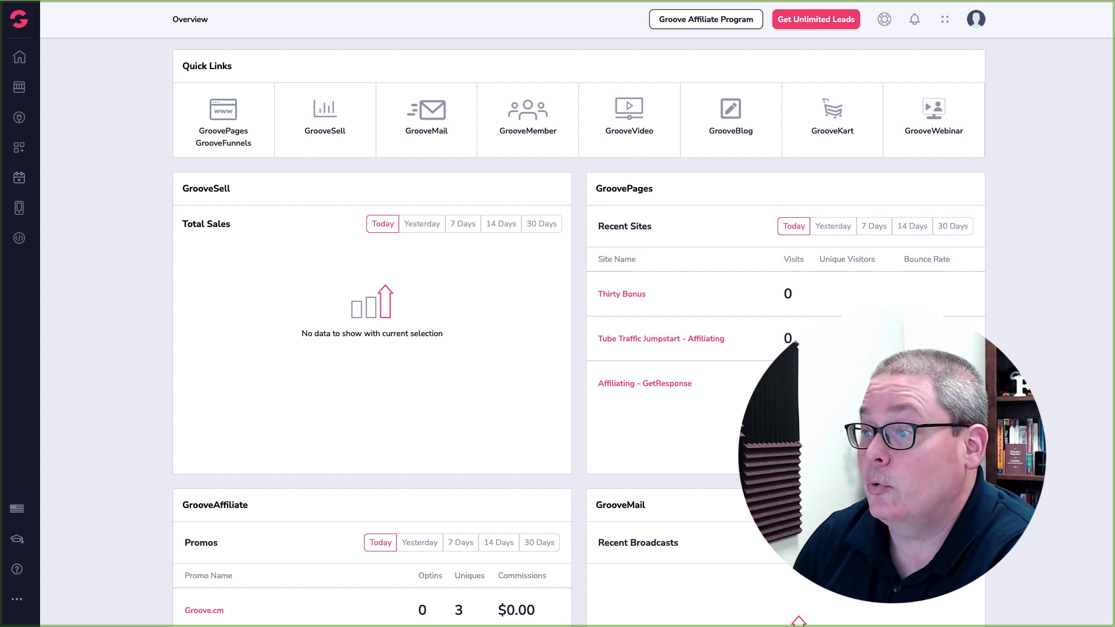
Step: Open GrooveMember from the quick link on the Groove Overview page
click(521, 128)
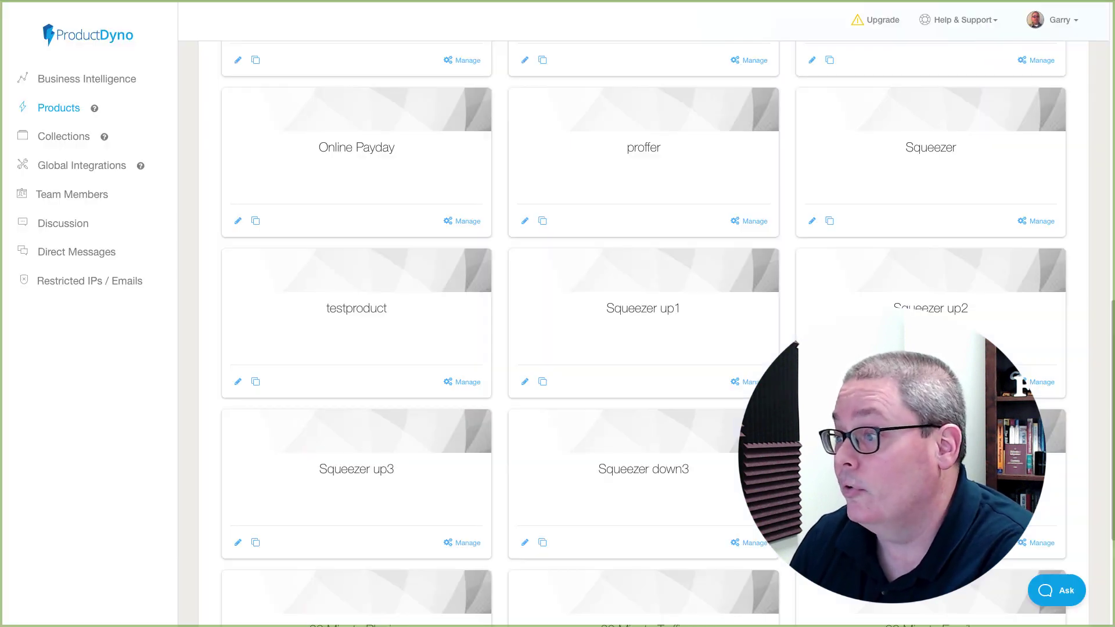
Step: Scroll the Collections list down to the Affiliating collection and open it
click(85, 147)
scroll(670, 335, down, 15)
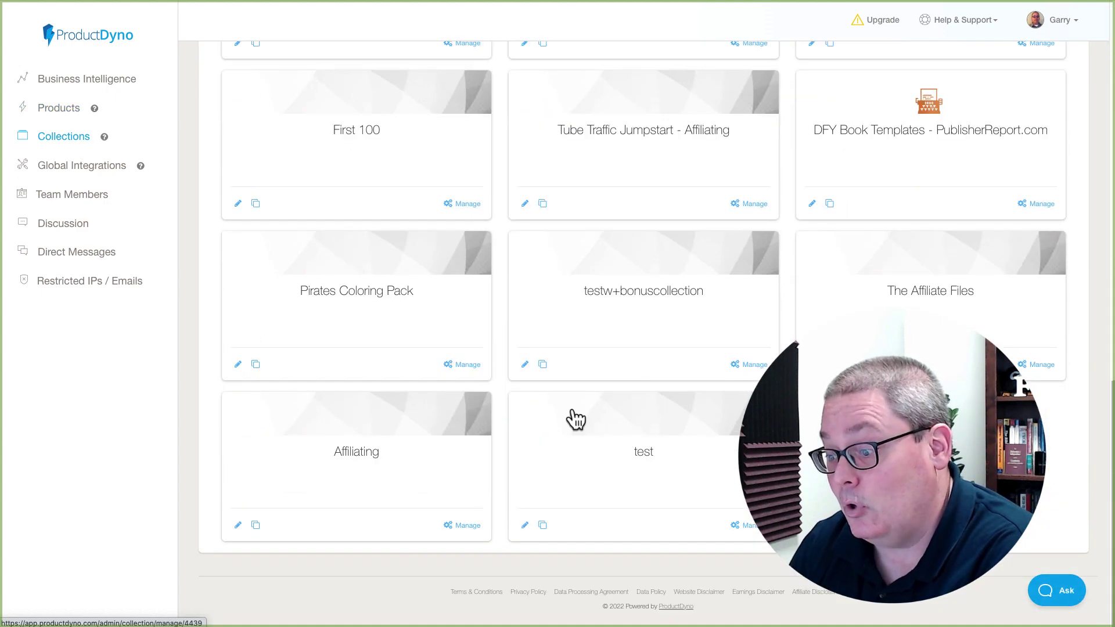
click(362, 454)
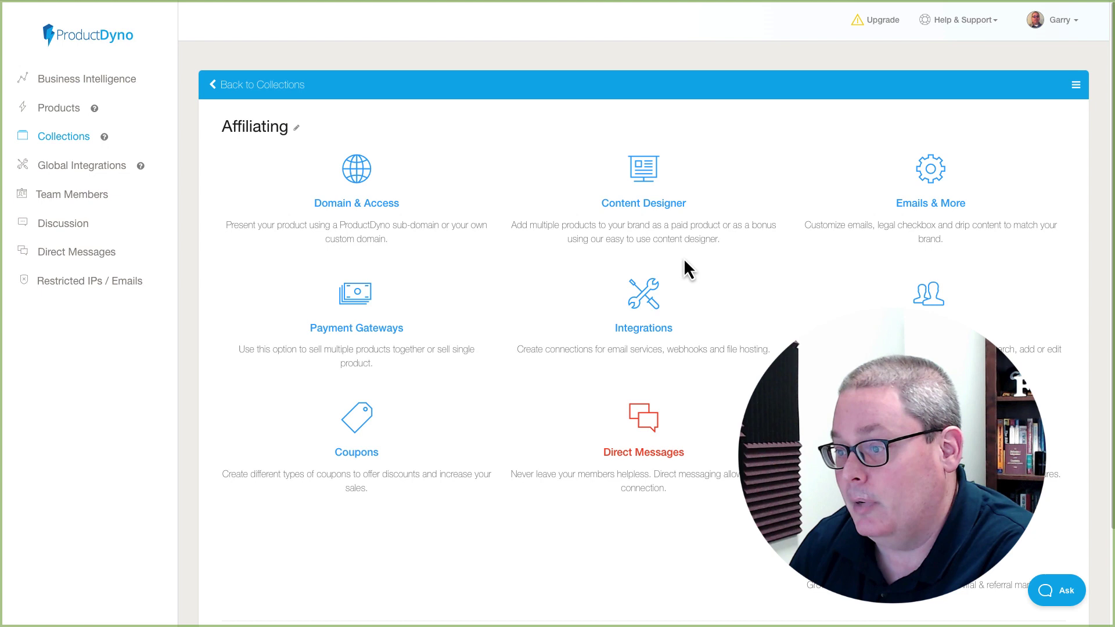
Step: In the Affiliating Content Designer, start Add Product and view the Select Product options without choosing
click(639, 177)
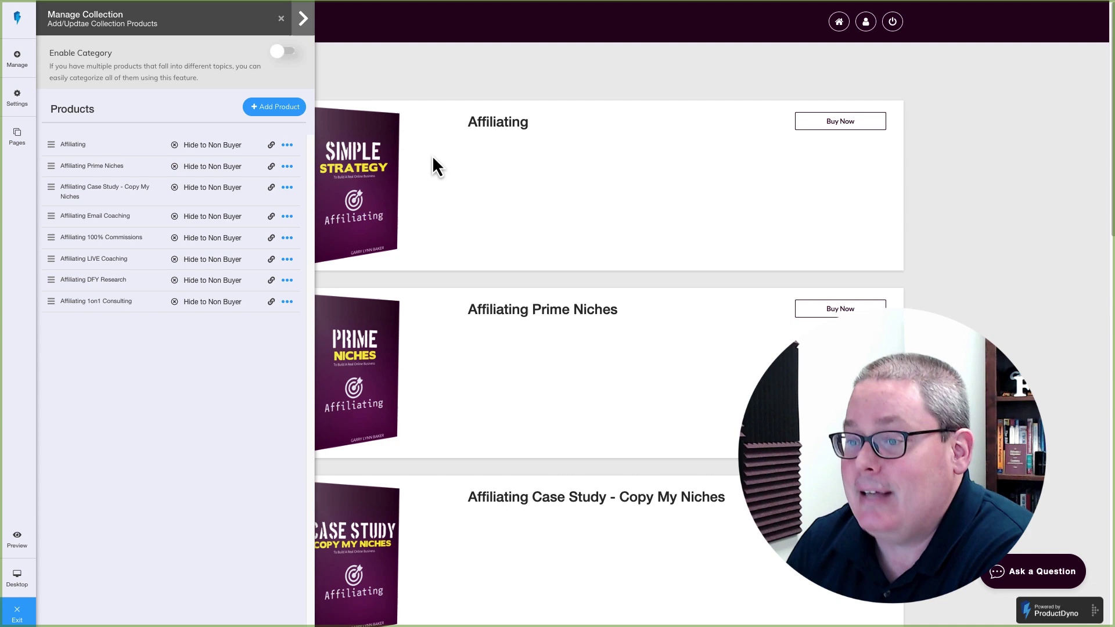
click(263, 109)
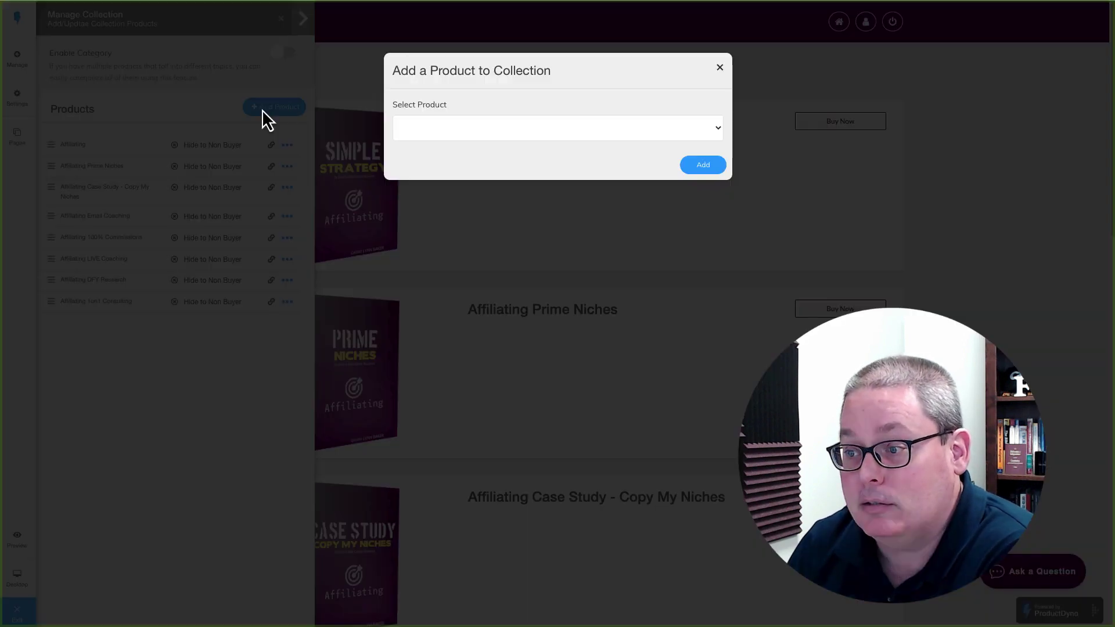
click(424, 128)
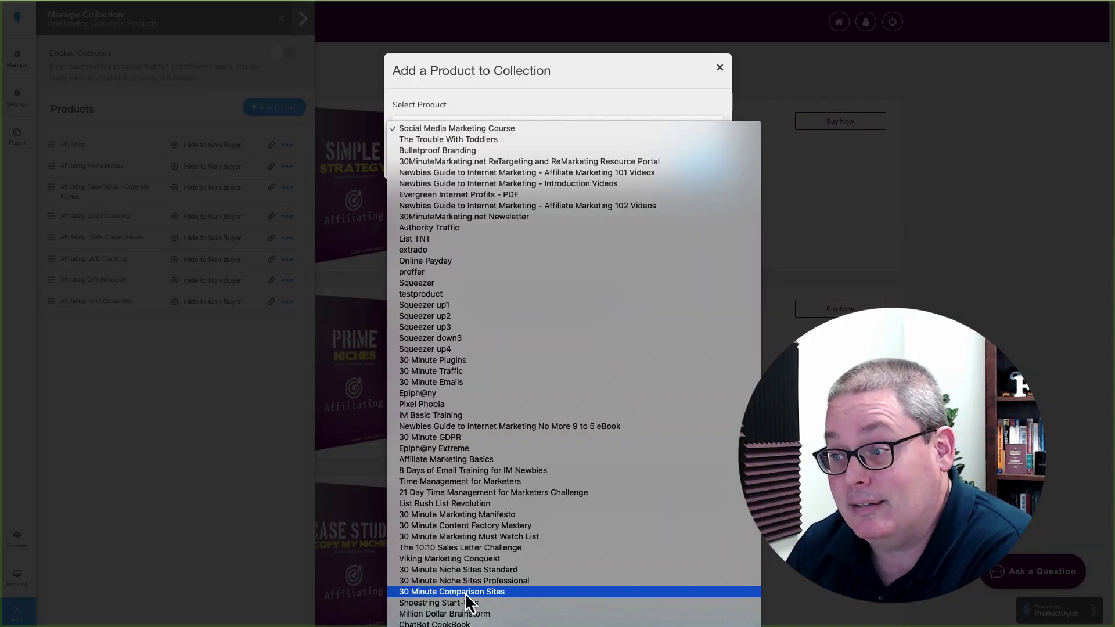
click(715, 2)
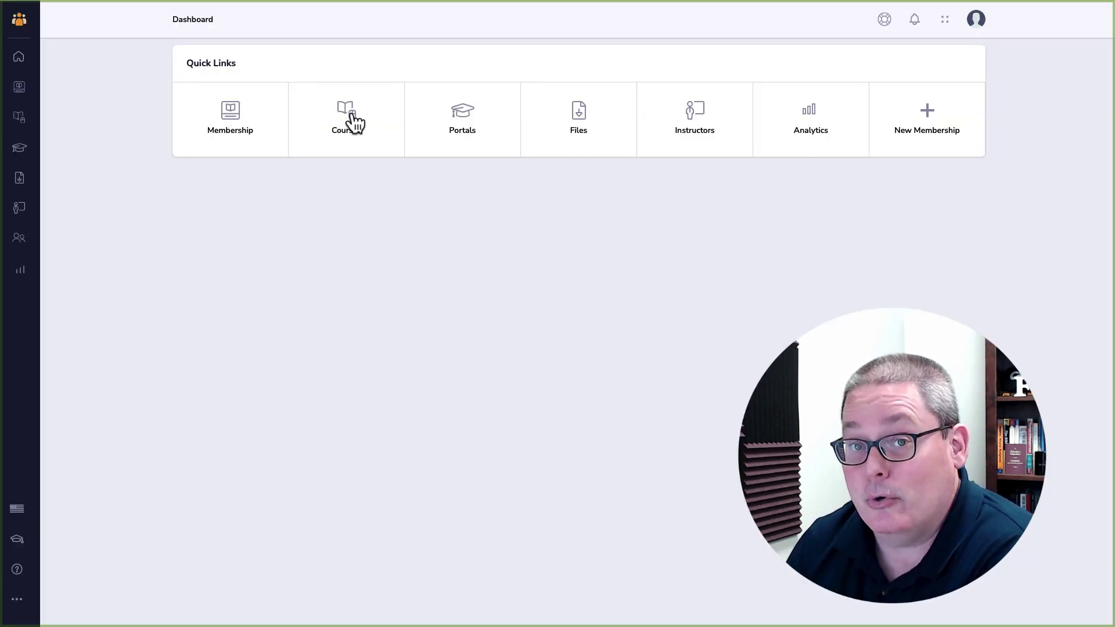
Step: View GrooveMember's empty Portals list and Create Portal, then switch to the GrooveSell vendor dashboard
click(469, 116)
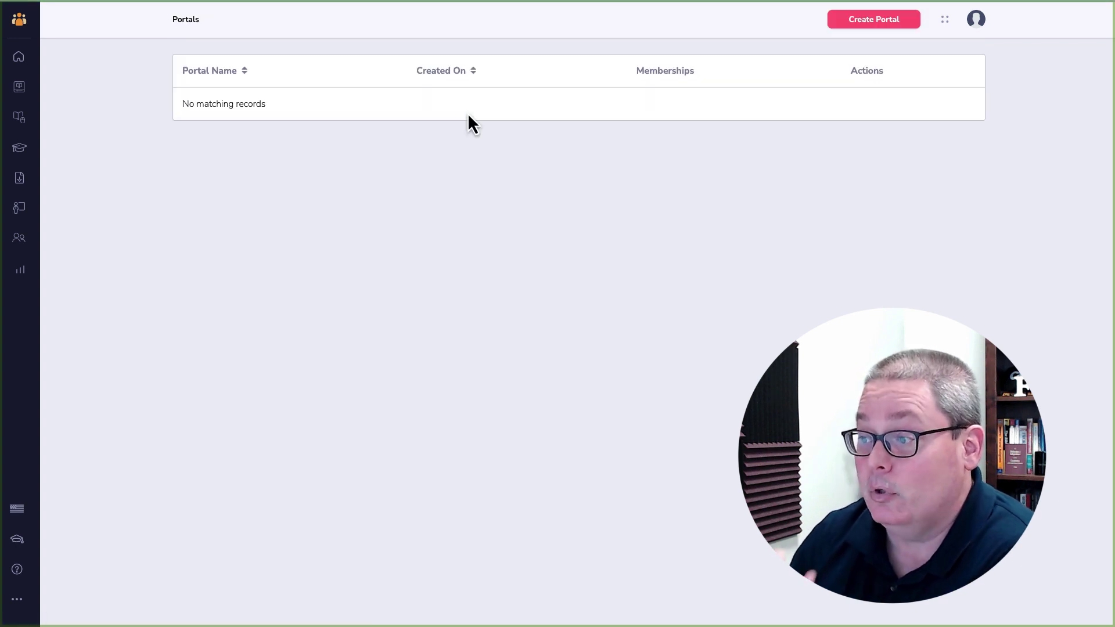
click(878, 22)
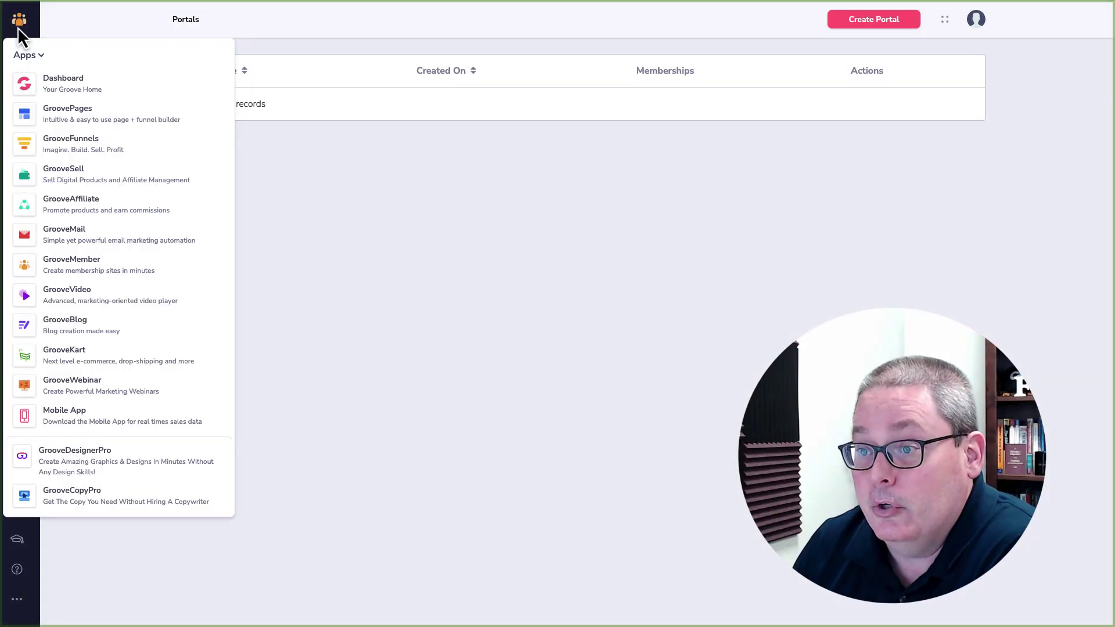
click(65, 84)
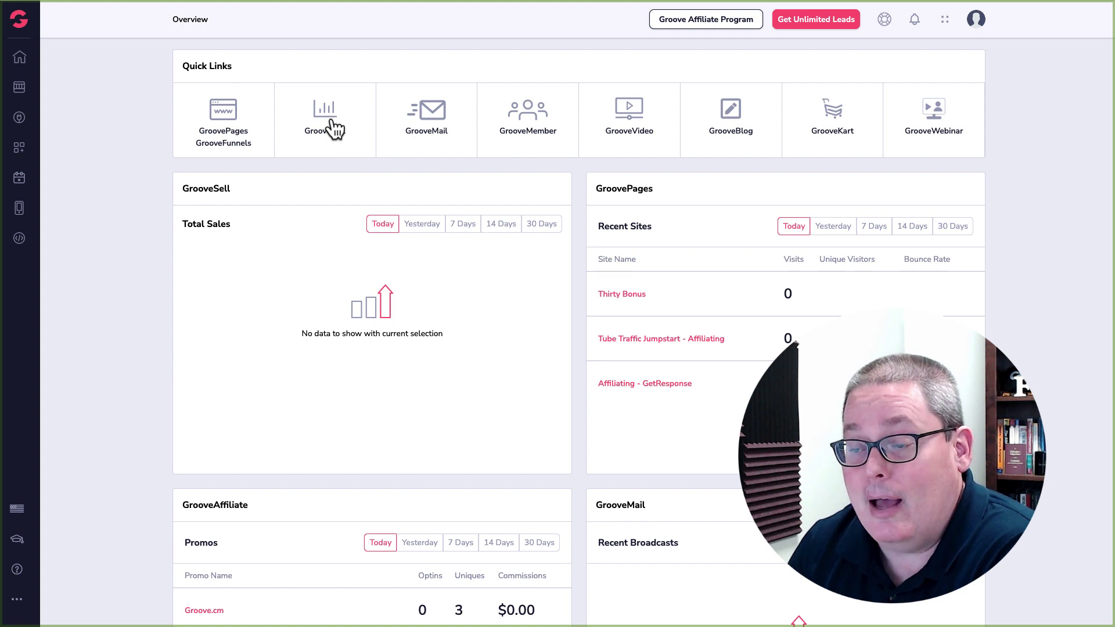
click(335, 129)
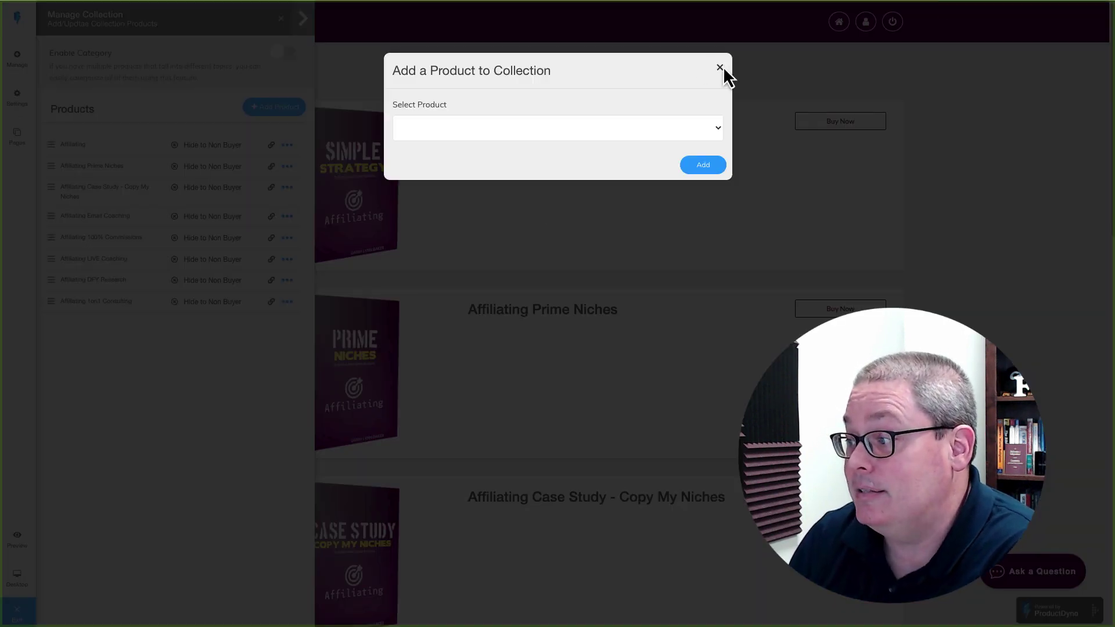
Step: Dismiss the add-product dialog and exit the Affiliating collection's editor
click(722, 69)
click(281, 20)
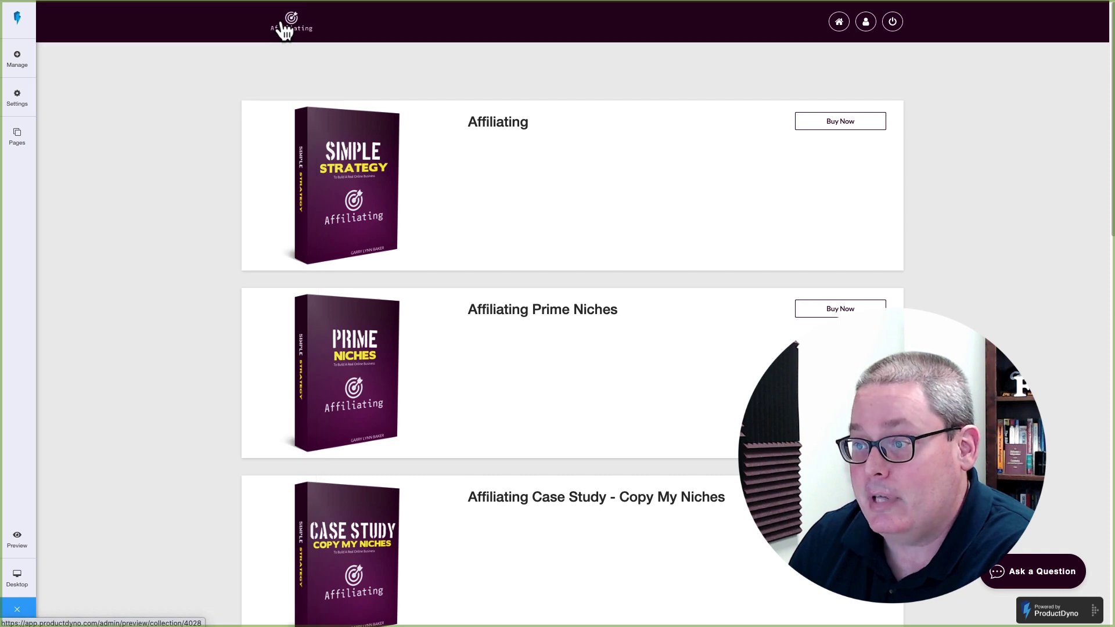
click(19, 614)
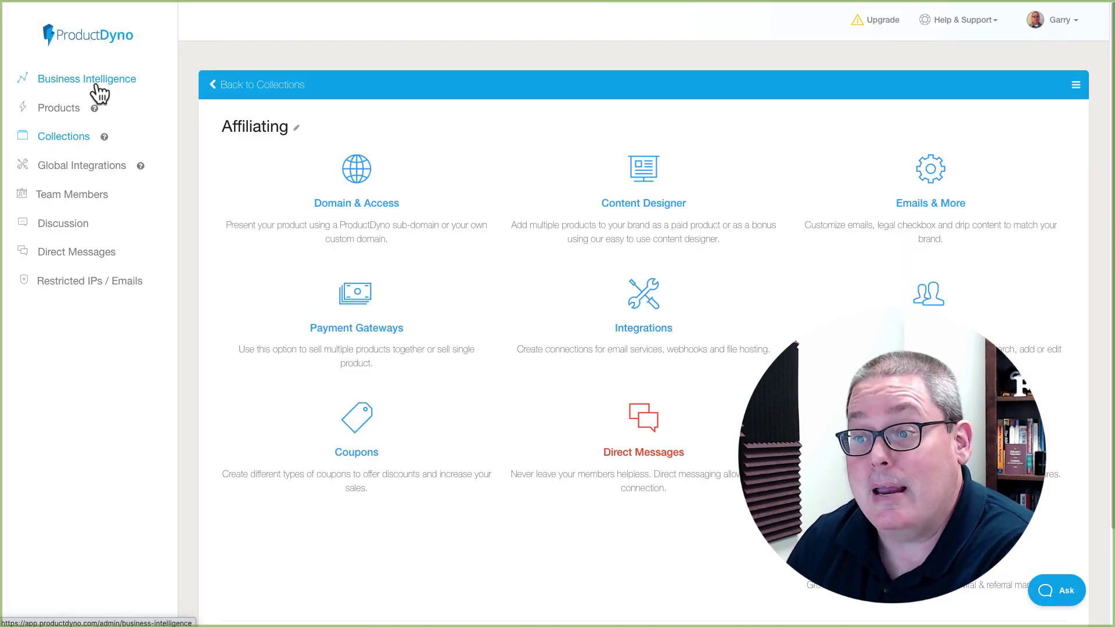
Step: Browse gateways under Global Integrations' Add Payment Processor, then open the Social Media Marketing Course product
click(86, 170)
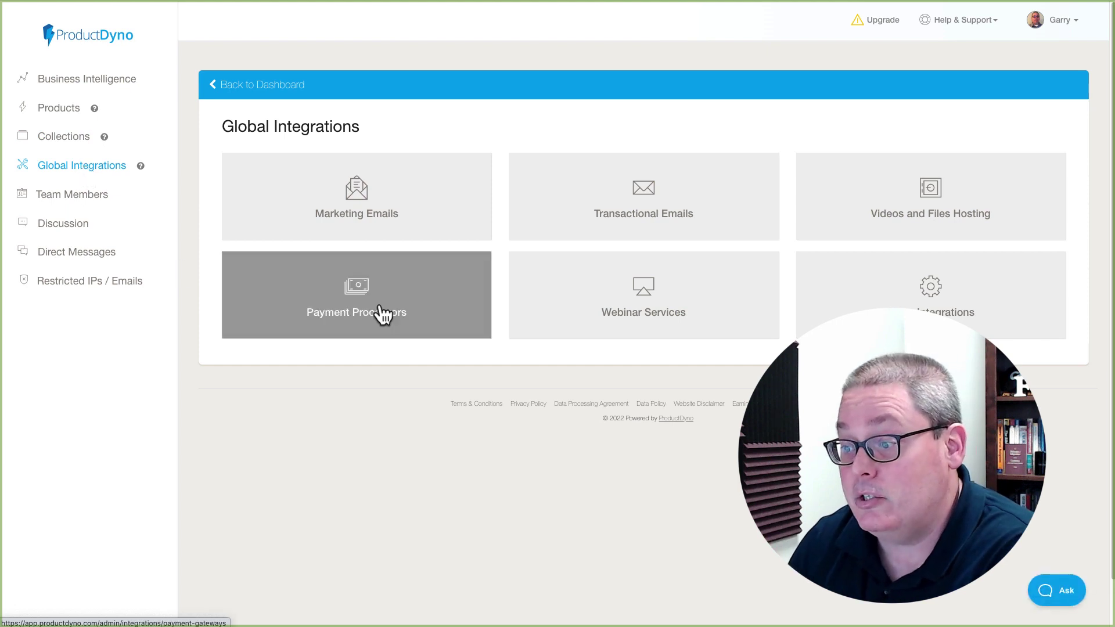
click(355, 297)
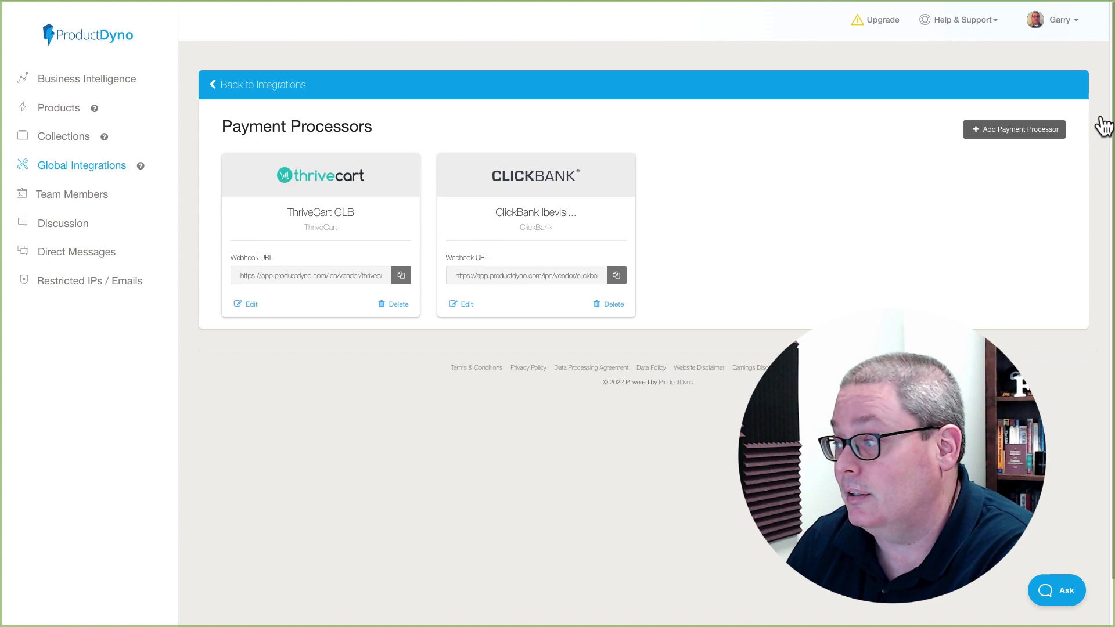
click(1013, 133)
click(494, 124)
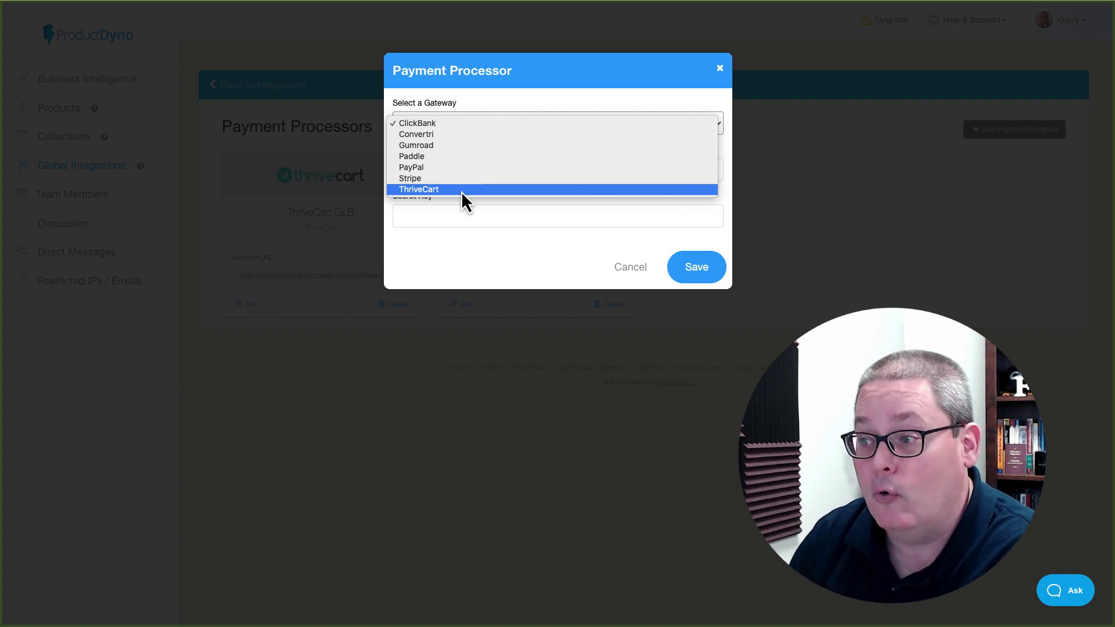
click(722, 71)
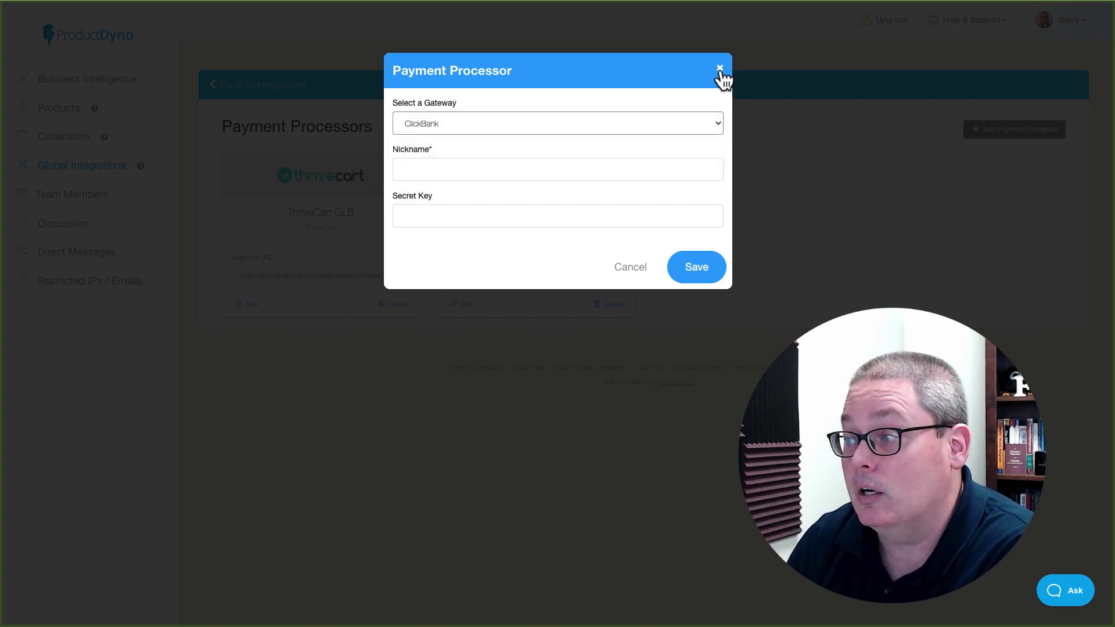
click(721, 69)
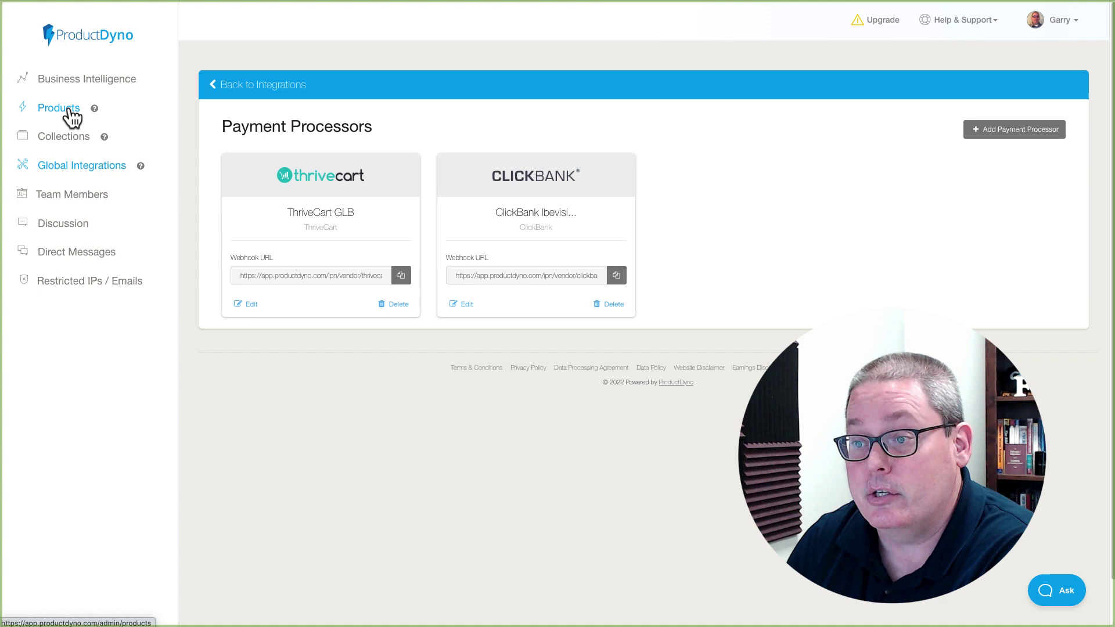
click(70, 109)
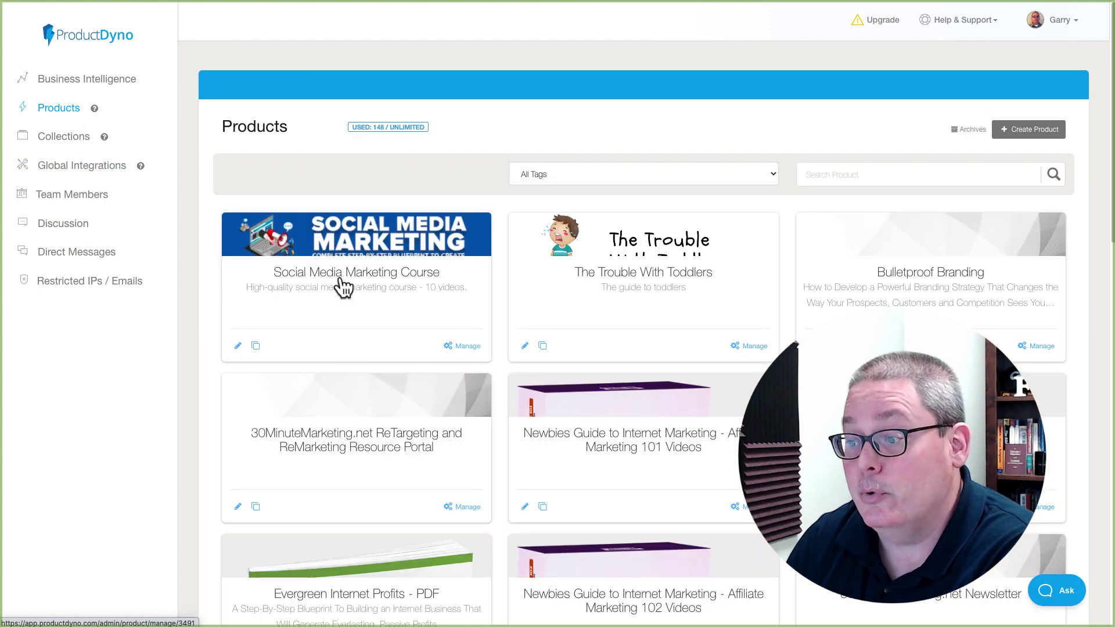
click(345, 286)
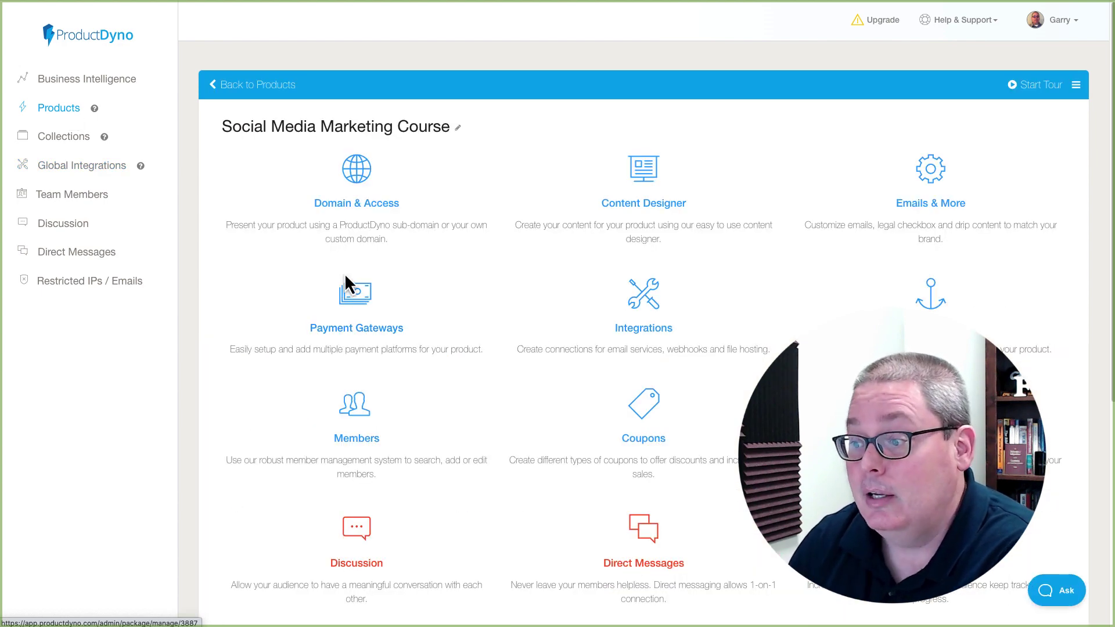
Step: Review the course's Add Payment Gateway options, including ClickBank, and close without saving
click(367, 307)
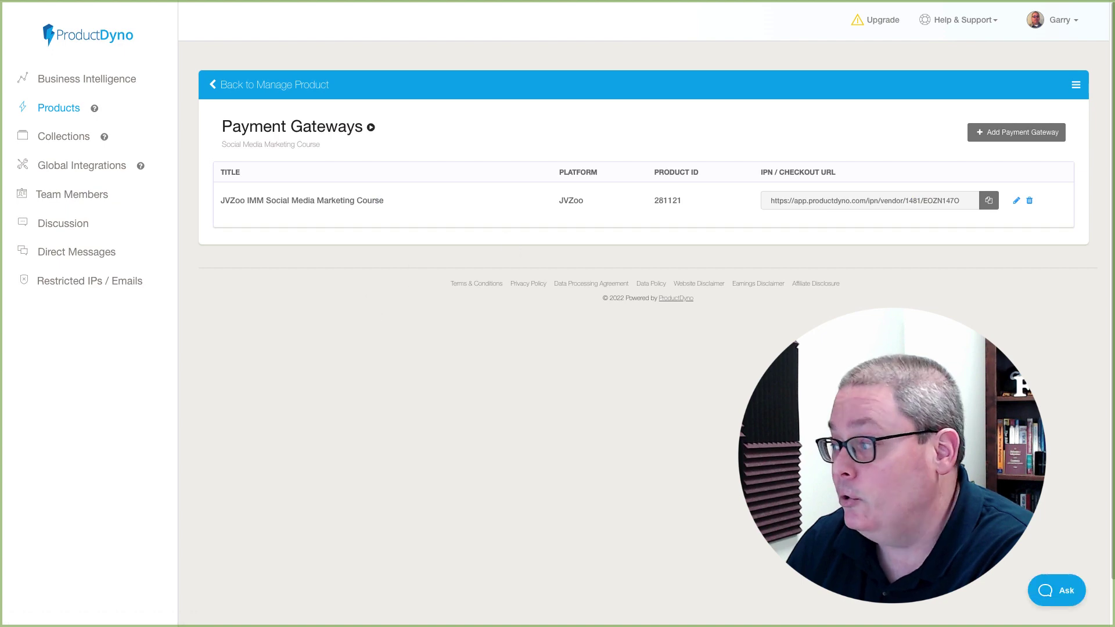
click(993, 139)
click(499, 171)
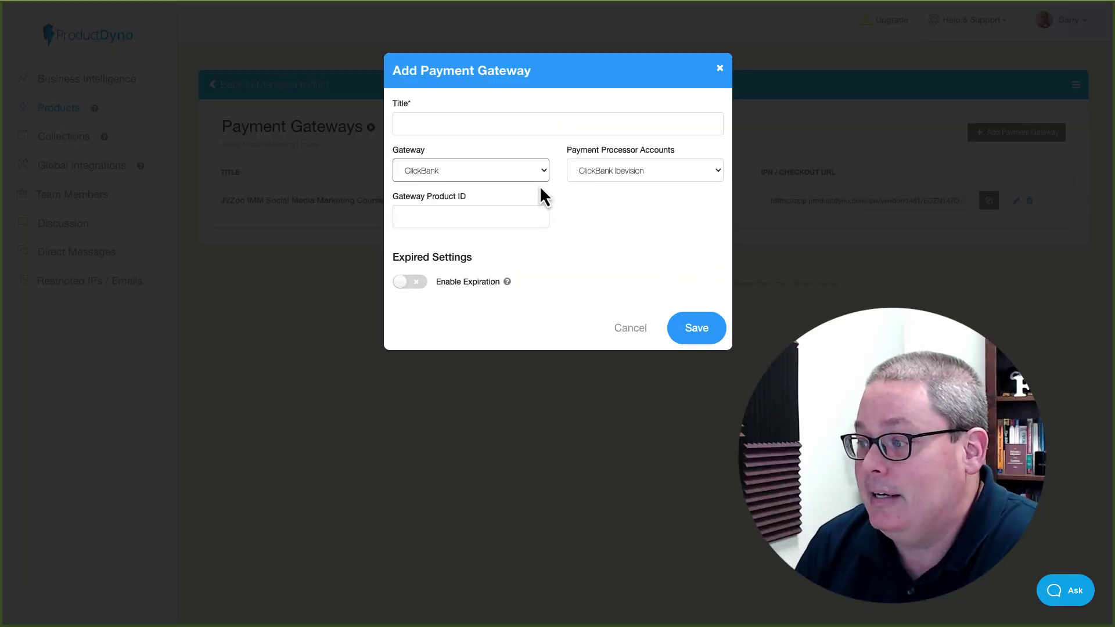
click(541, 177)
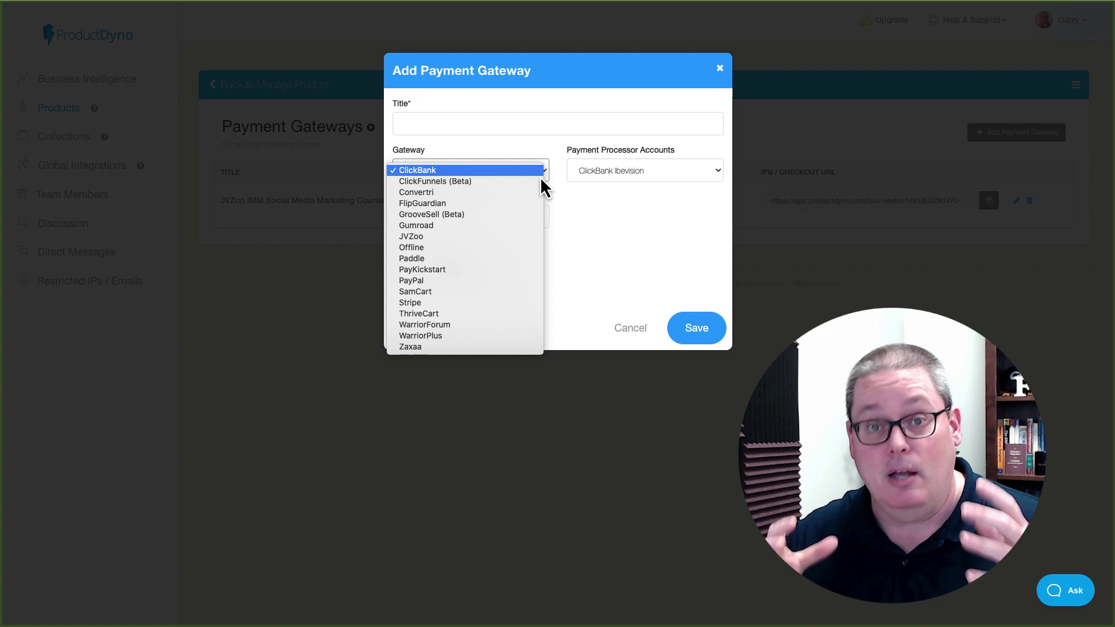
click(721, 70)
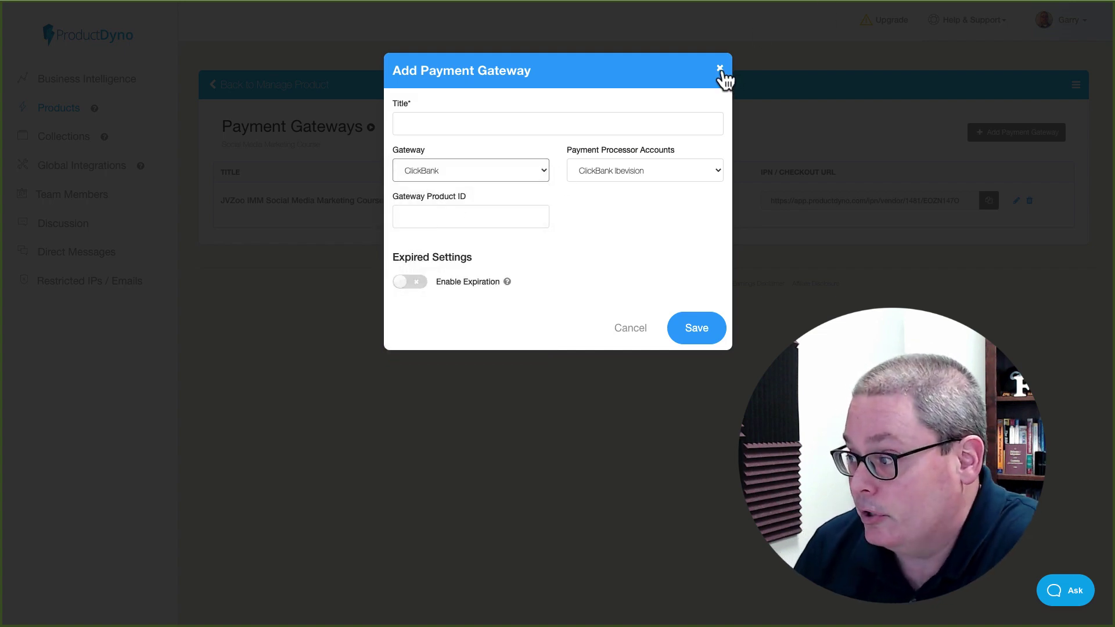
click(720, 69)
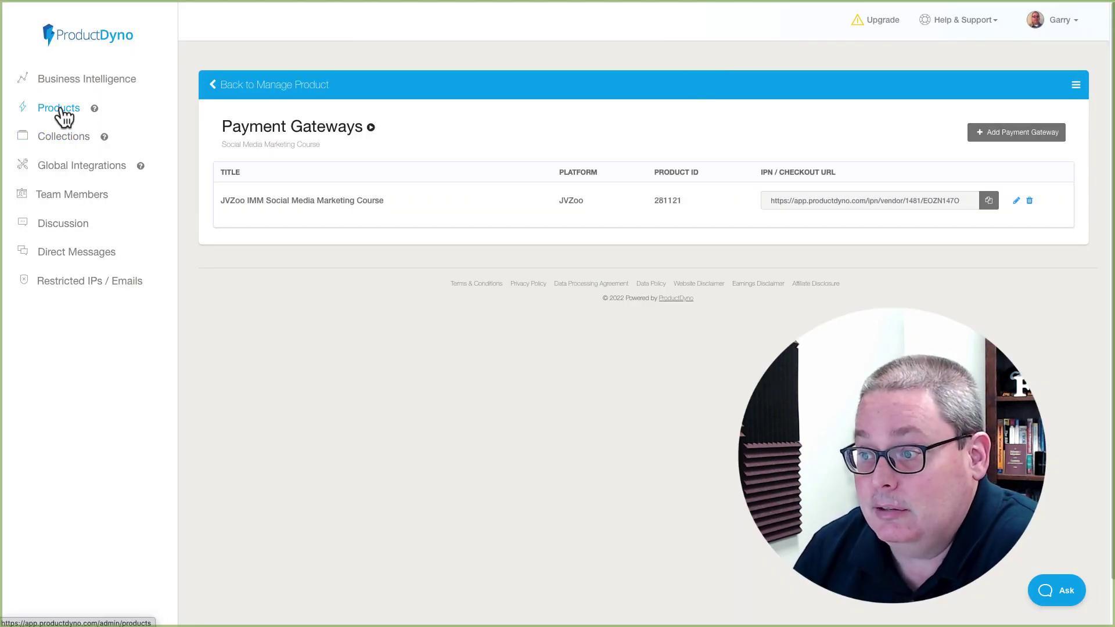
Step: View the Collections list, then switch to the GrooveSell vendor dashboard tab
click(60, 110)
click(65, 141)
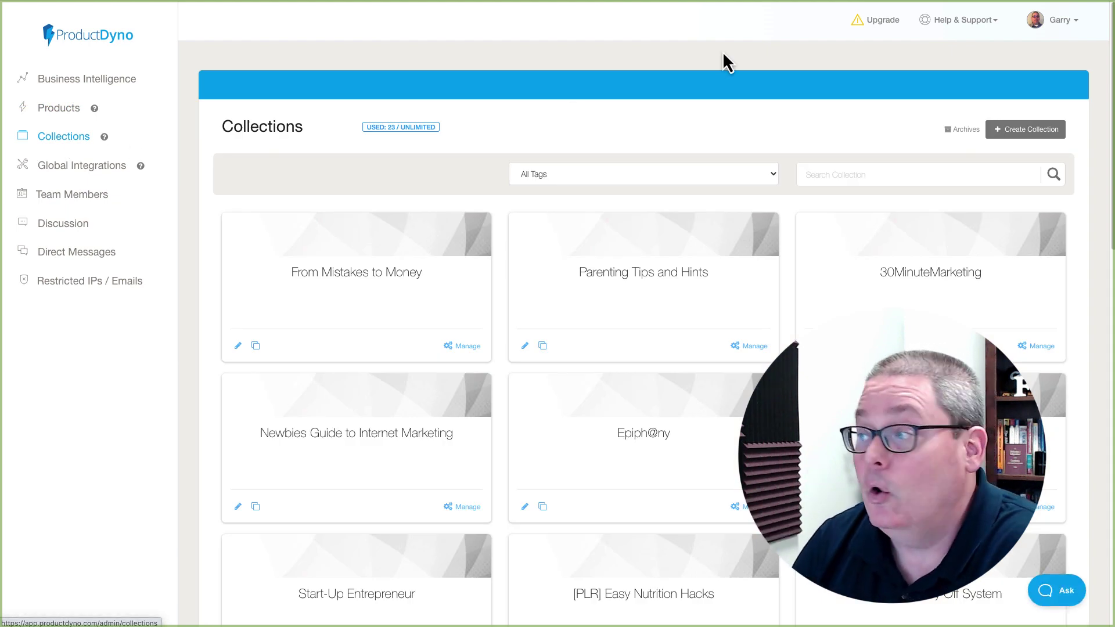
click(731, 7)
Step: Open GrooveMember from the Apps menu, then reopen the Apps panel to return to the overview
click(21, 25)
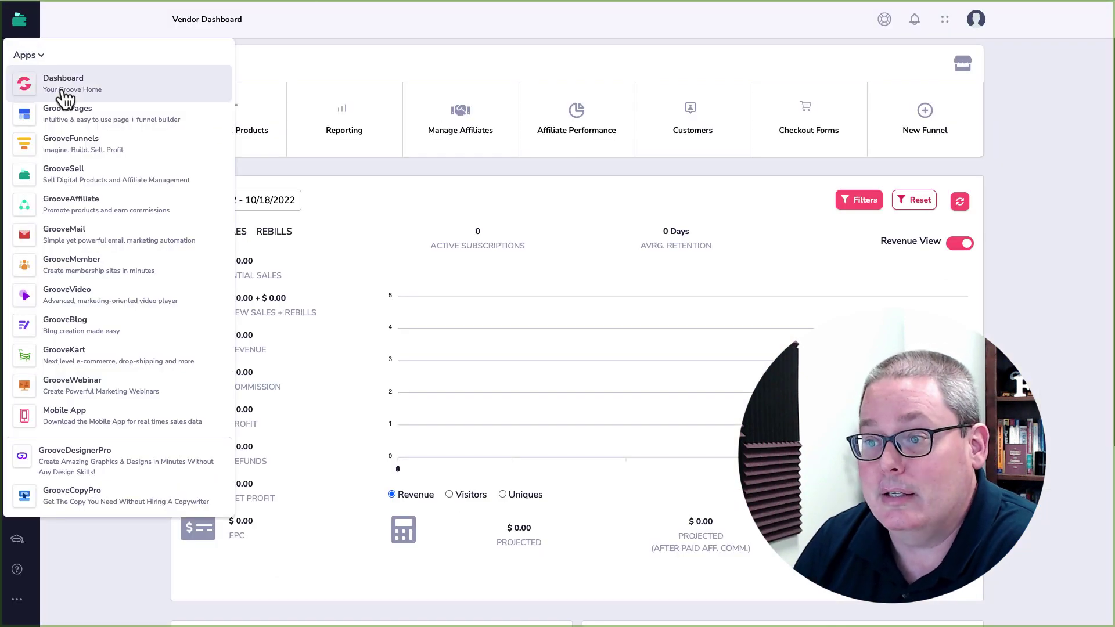
click(78, 266)
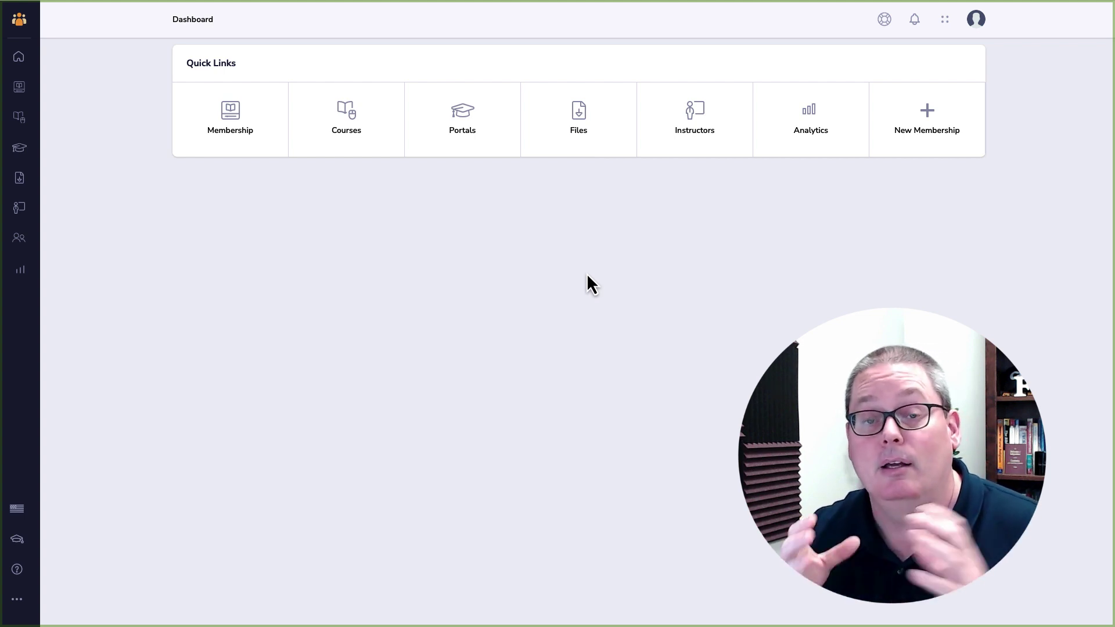
click(19, 19)
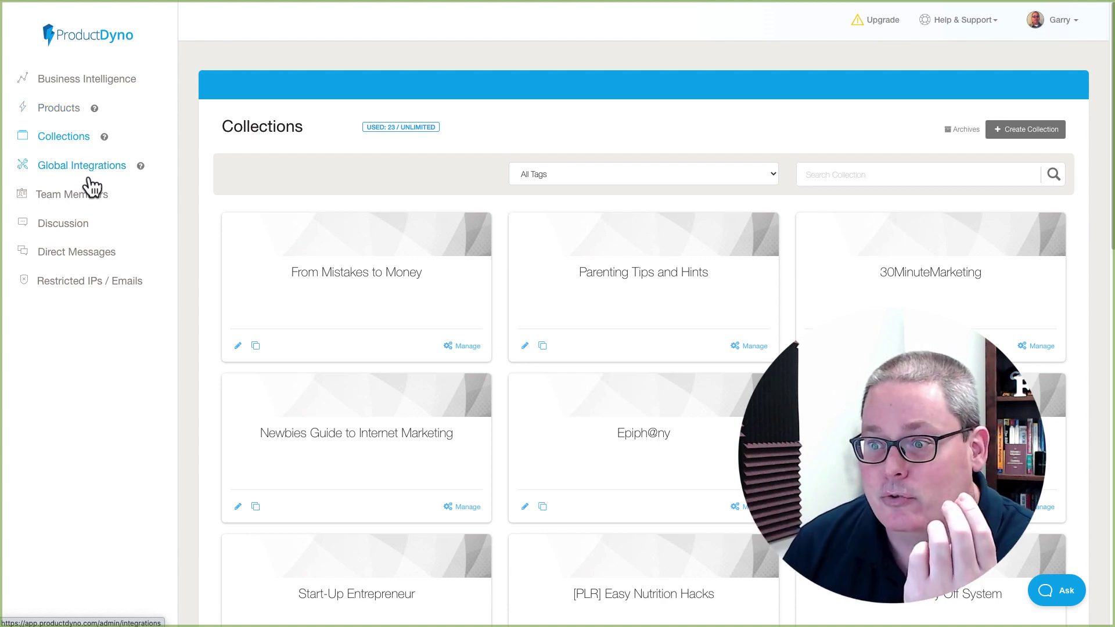
Step: Browse the Amazon S3, FTP and Wasabi hosting tabs in Global Integrations, then open Team Members
click(92, 174)
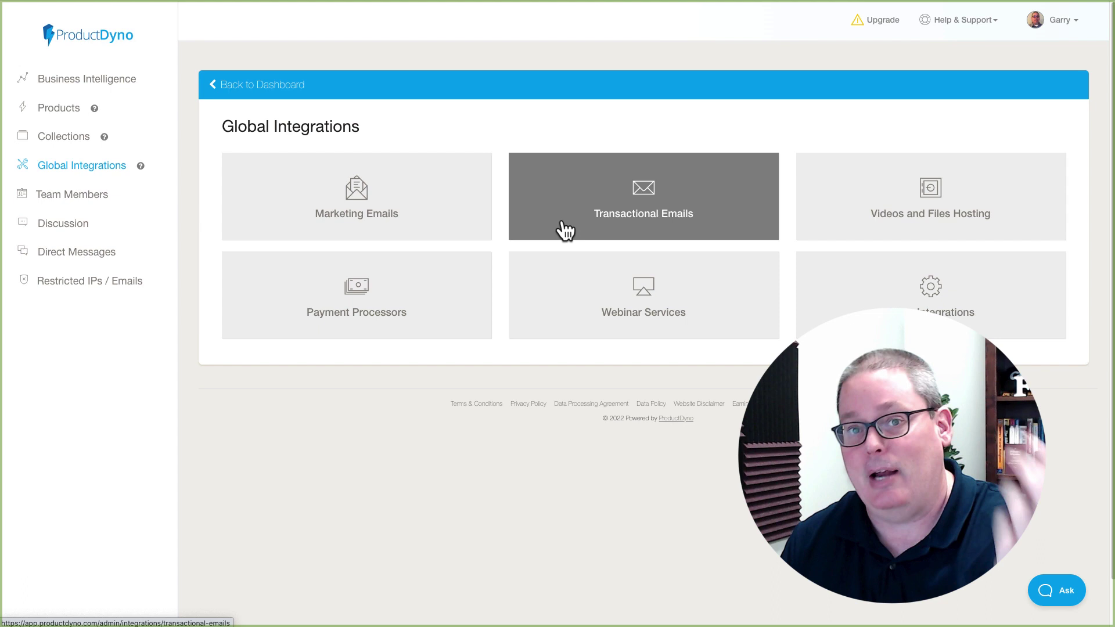
click(942, 211)
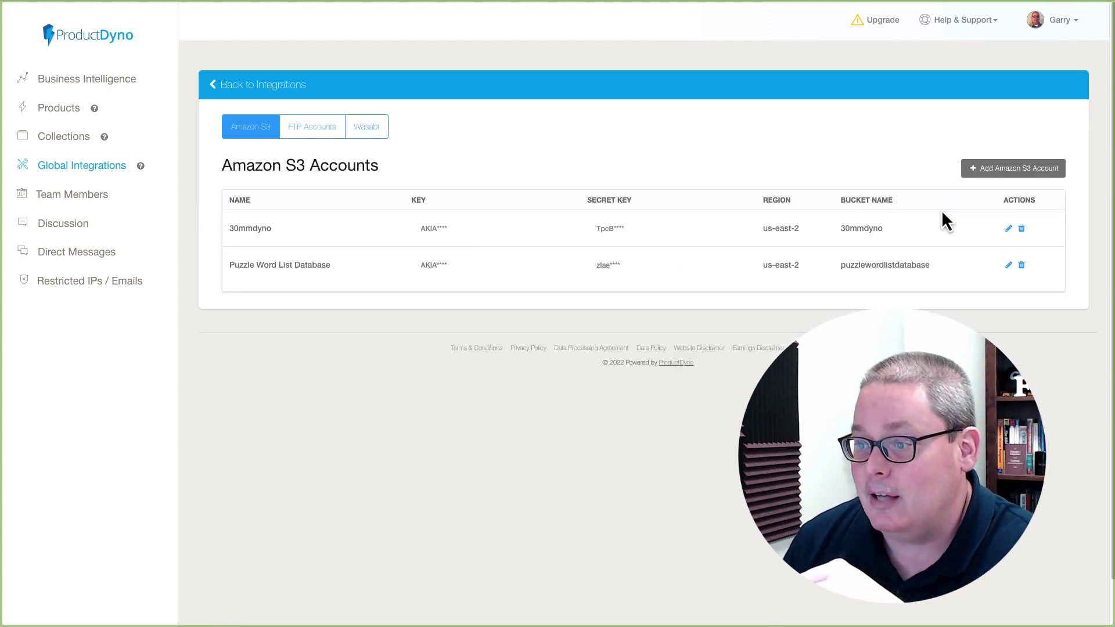
click(312, 136)
click(367, 137)
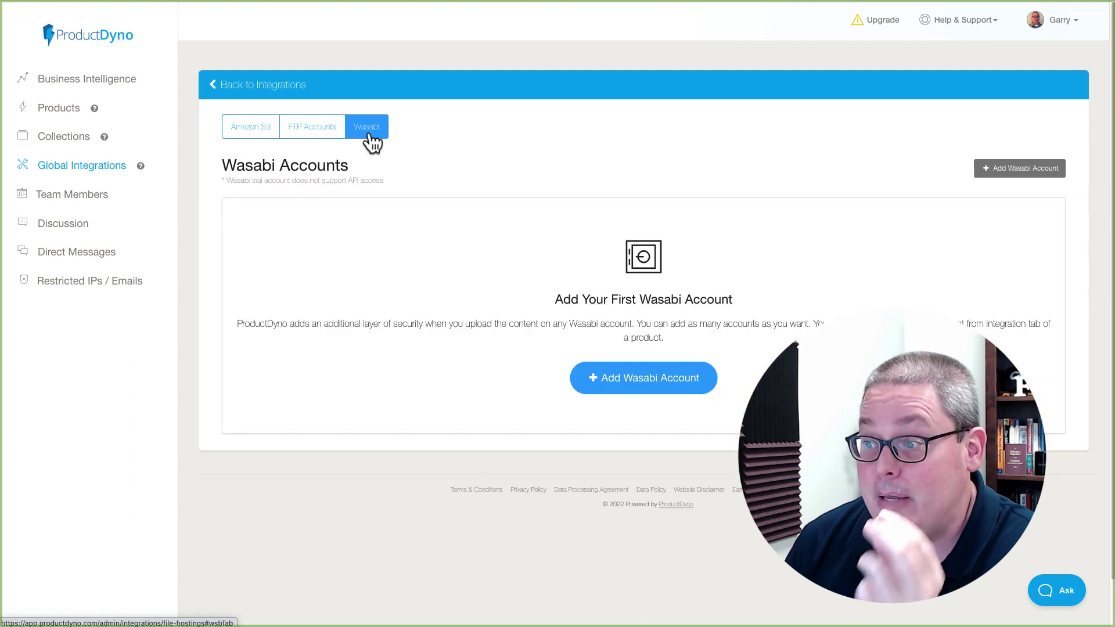
click(101, 198)
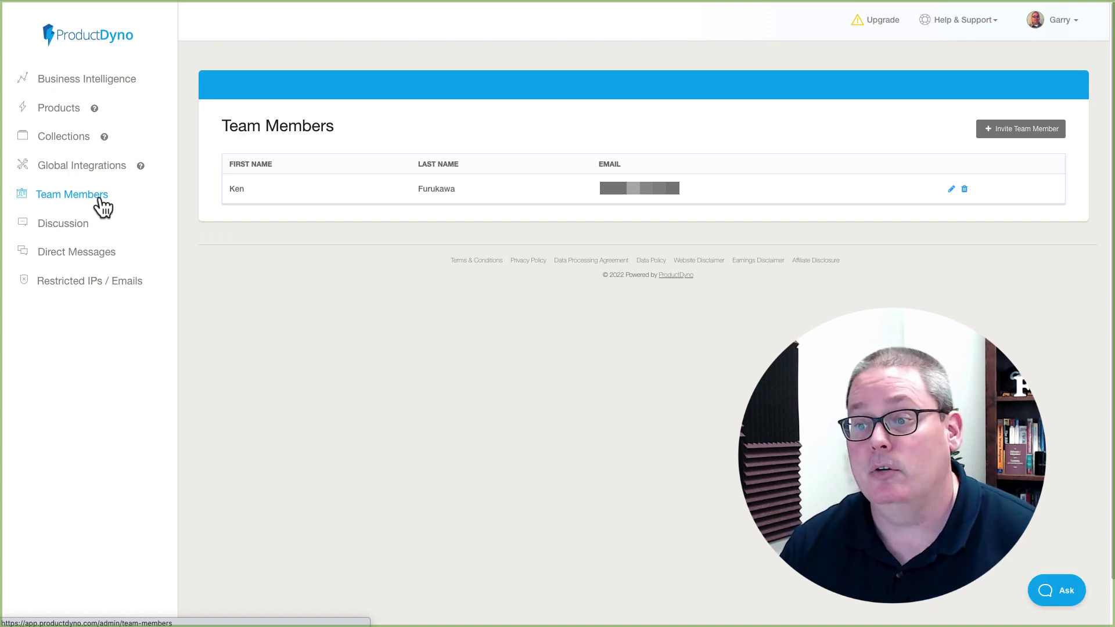
Step: Open the Invite Team Member form and review its permissions table down to the Invite button
click(1010, 131)
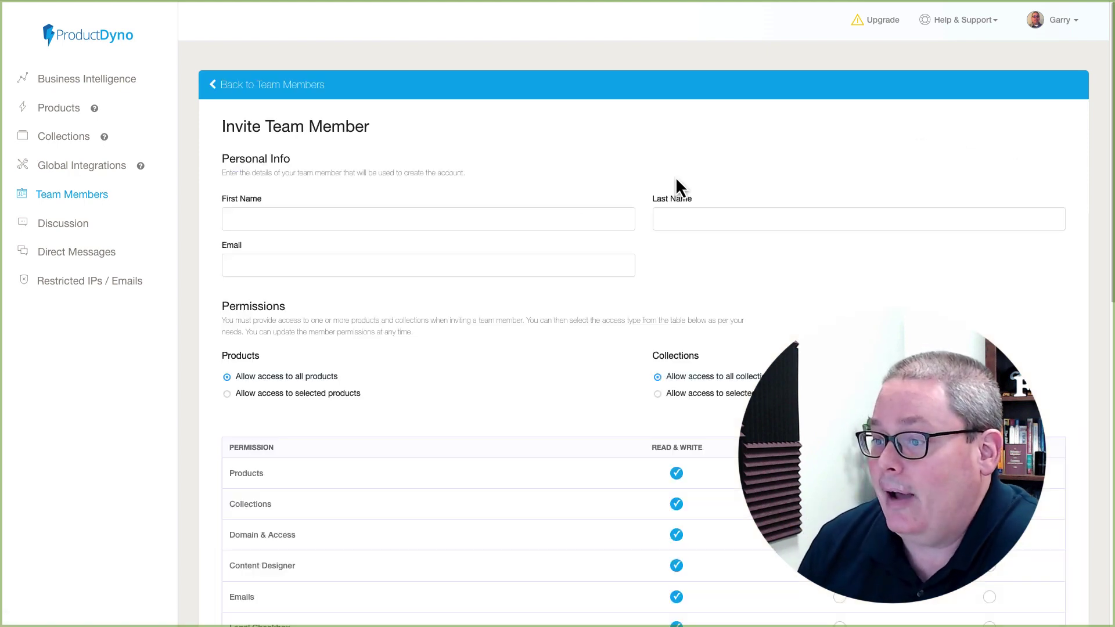
scroll(518, 289, down, 2)
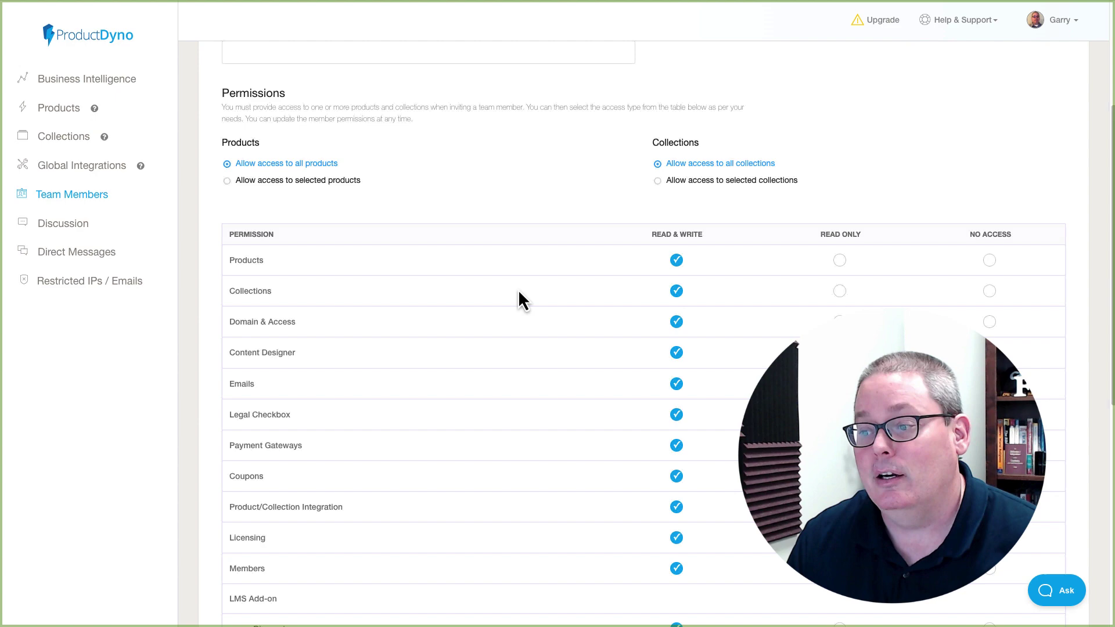
scroll(520, 294, down, 3)
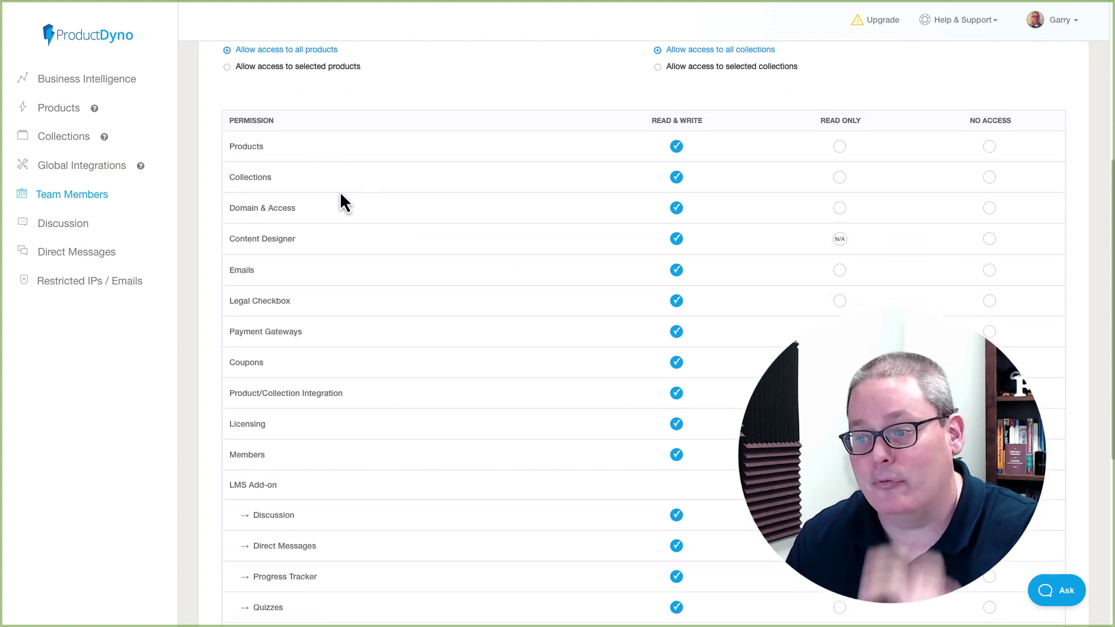
scroll(396, 276, down, 6)
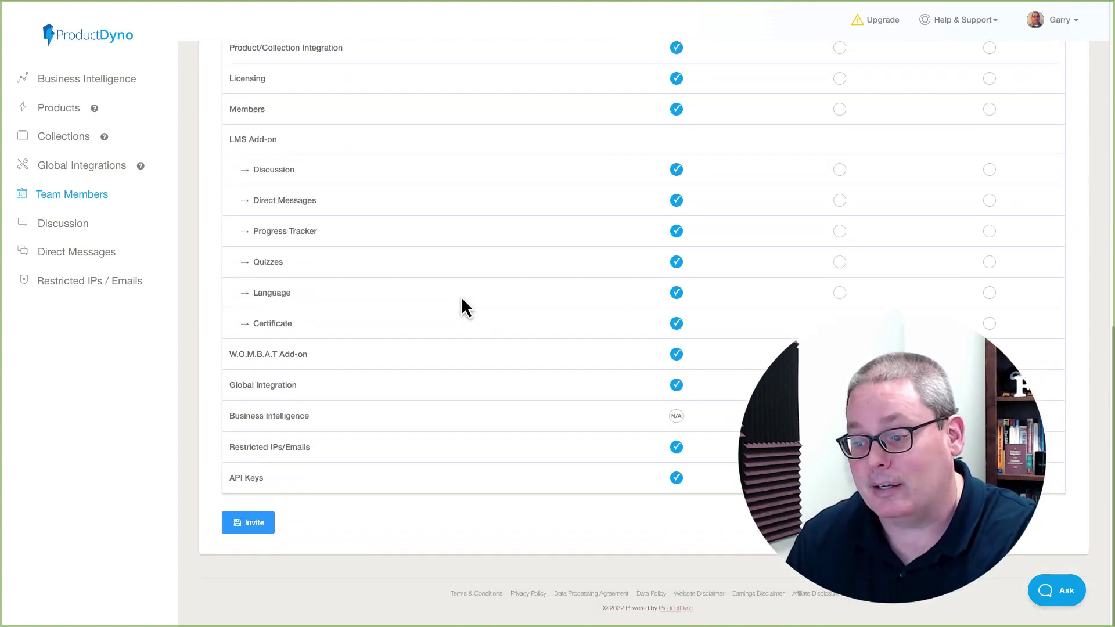
scroll(463, 301, up, 8)
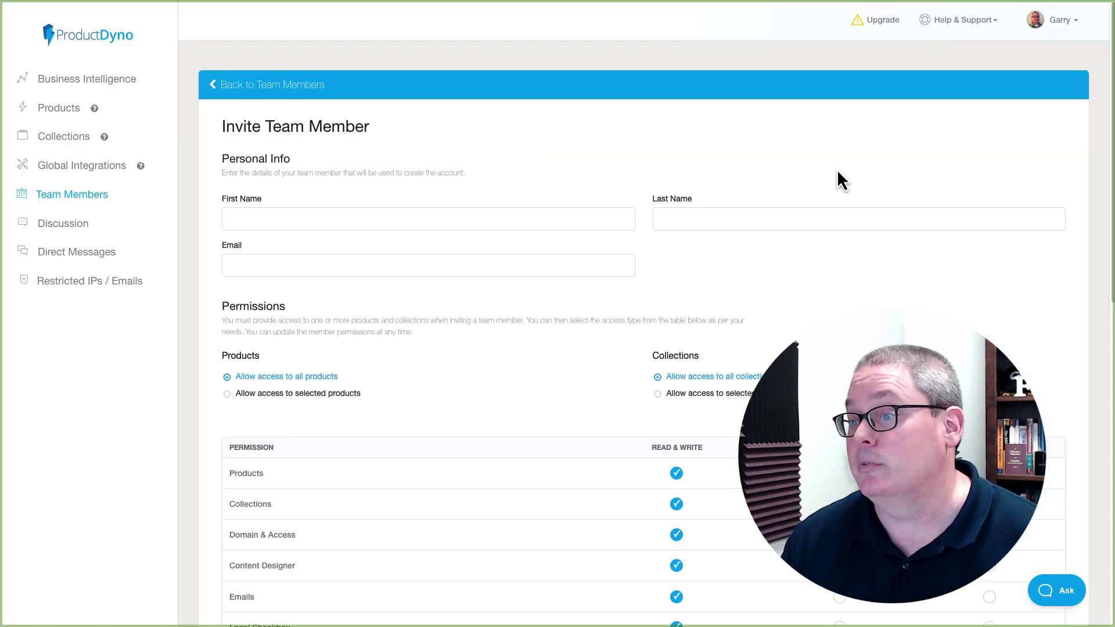
Step: Review the gateways offered for a new global payment processor, discard it, and go to Products
click(77, 170)
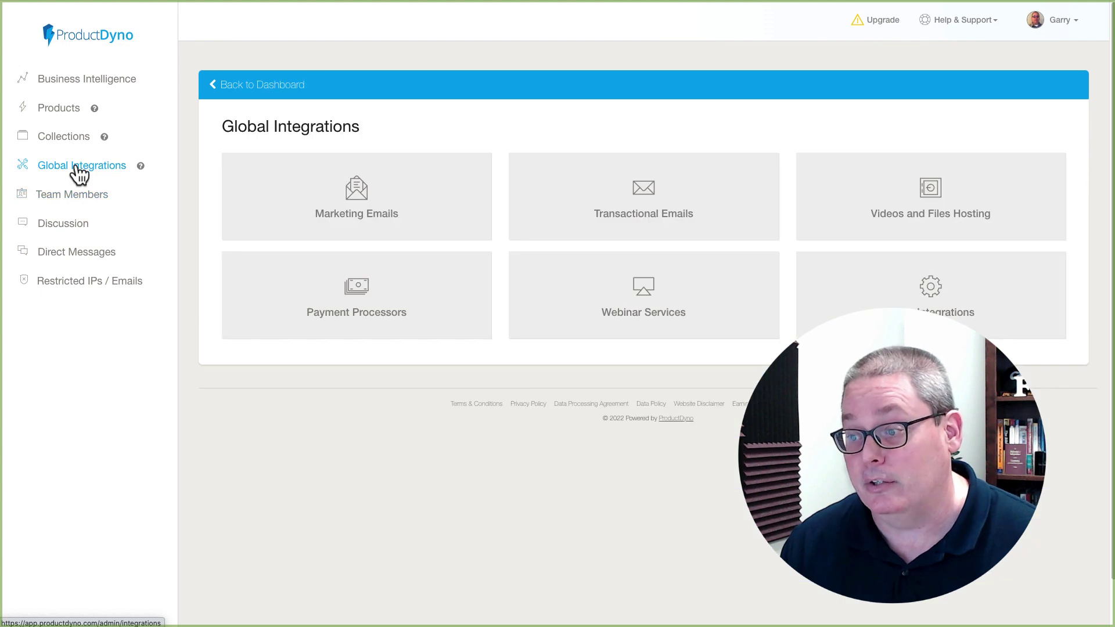
click(383, 315)
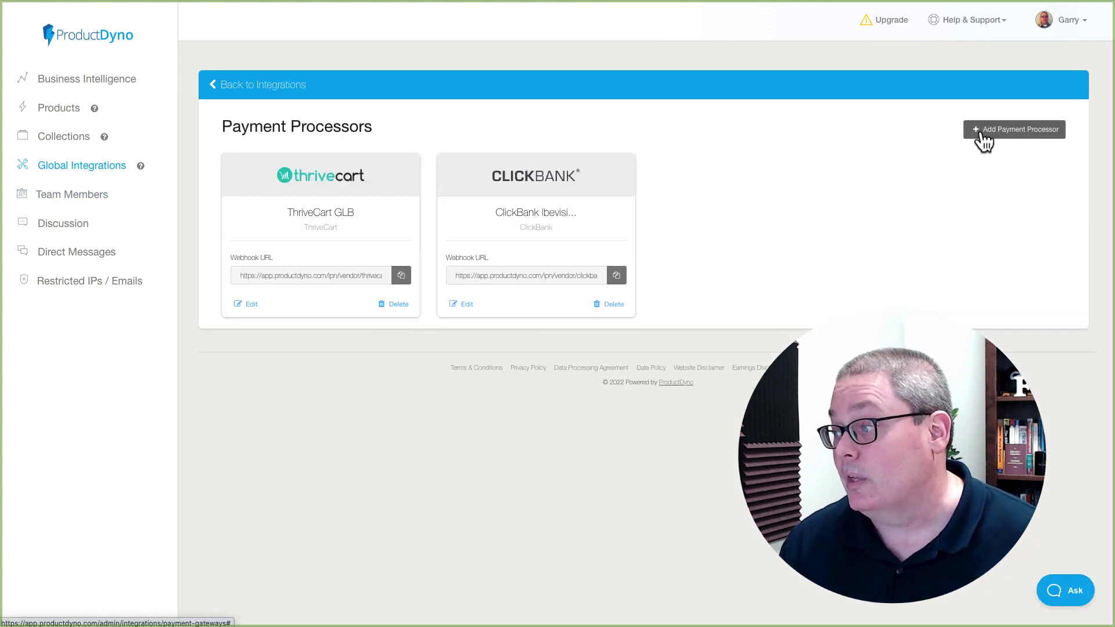
click(1014, 129)
click(499, 132)
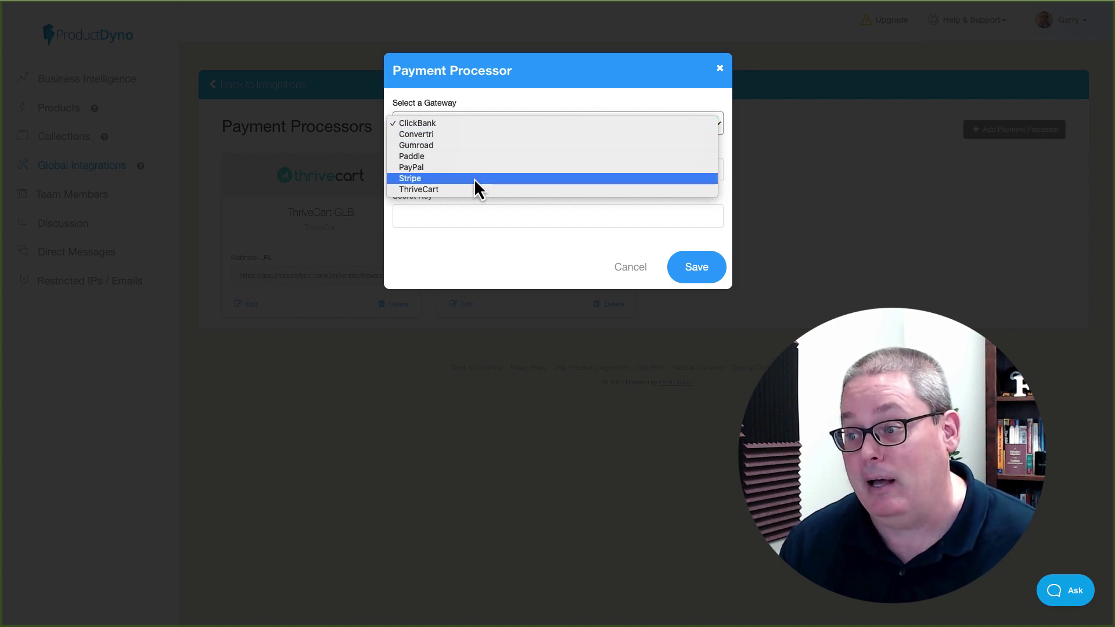
click(721, 71)
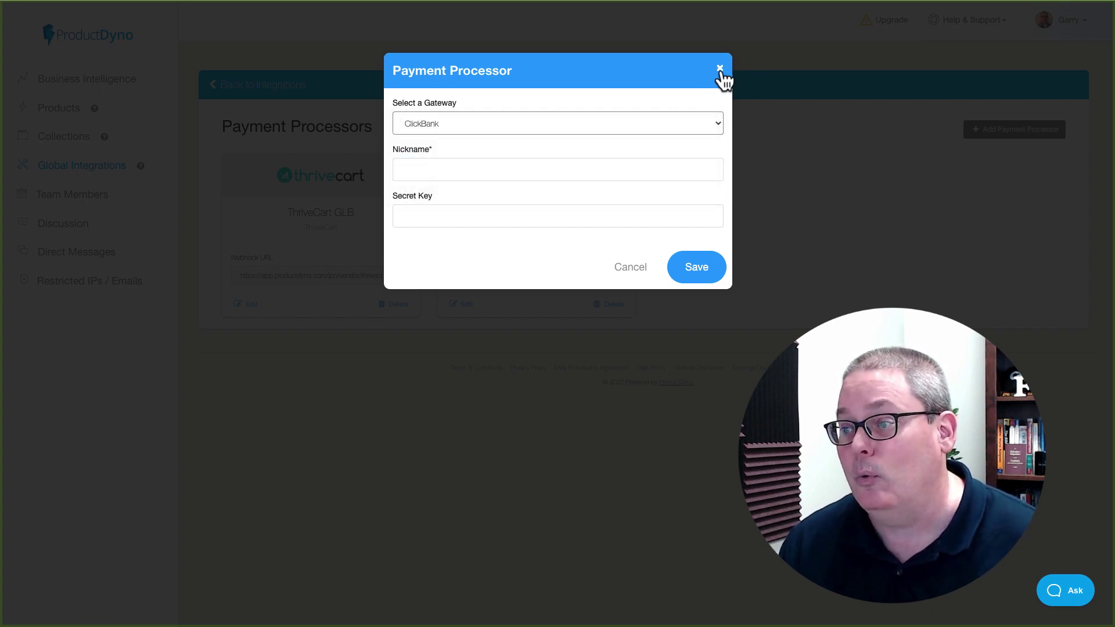
click(720, 69)
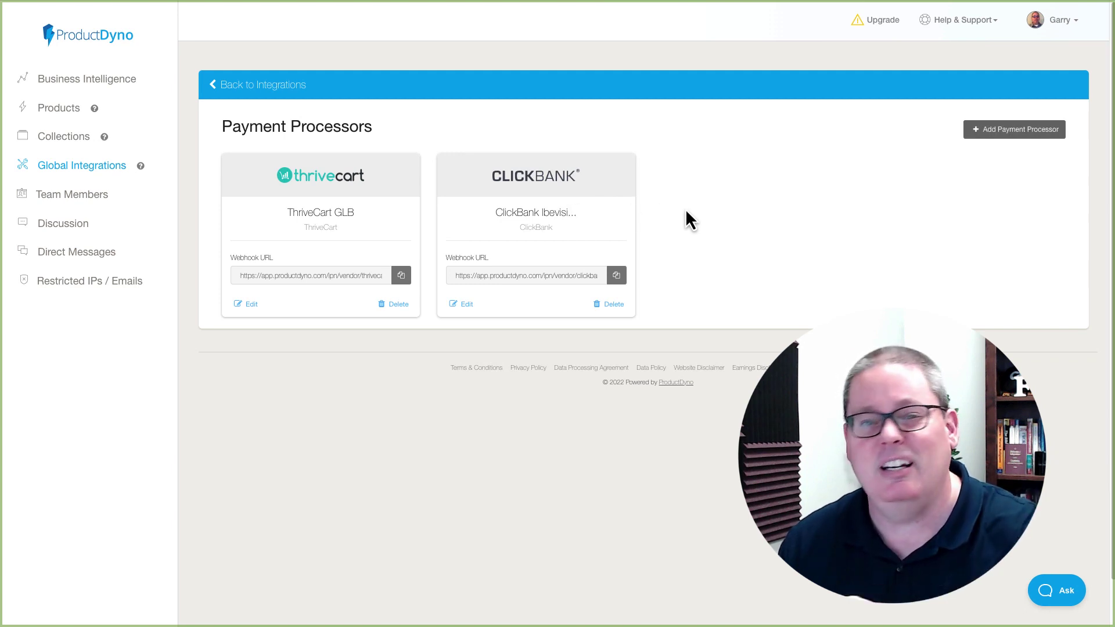
click(69, 115)
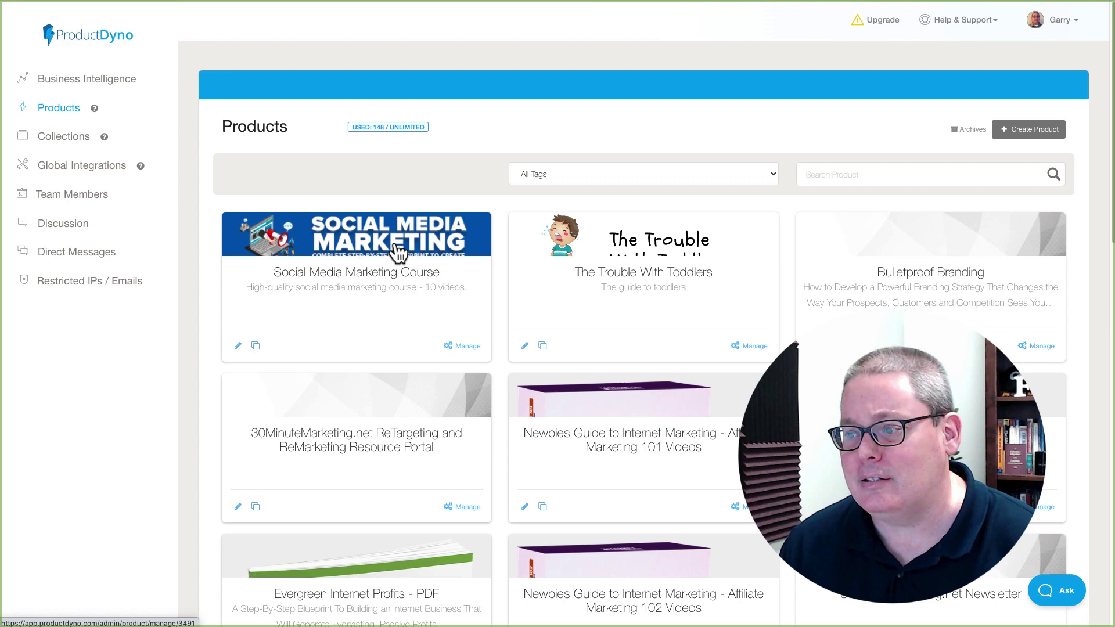
Step: Open the Social Media Marketing Course's payment gateways and start adding a new gateway
click(399, 252)
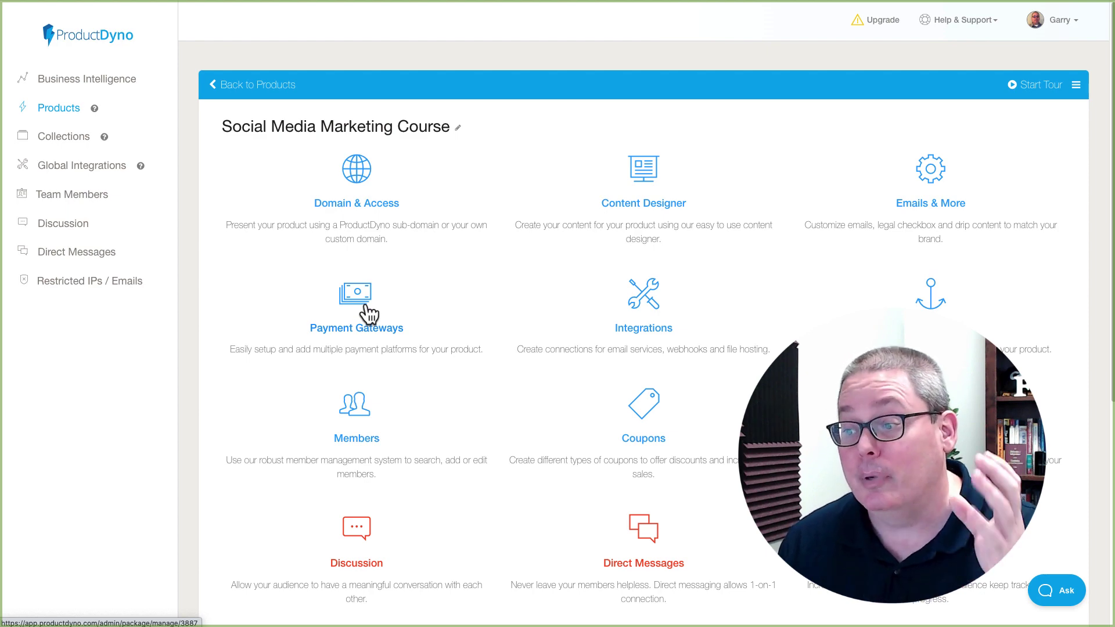
click(369, 313)
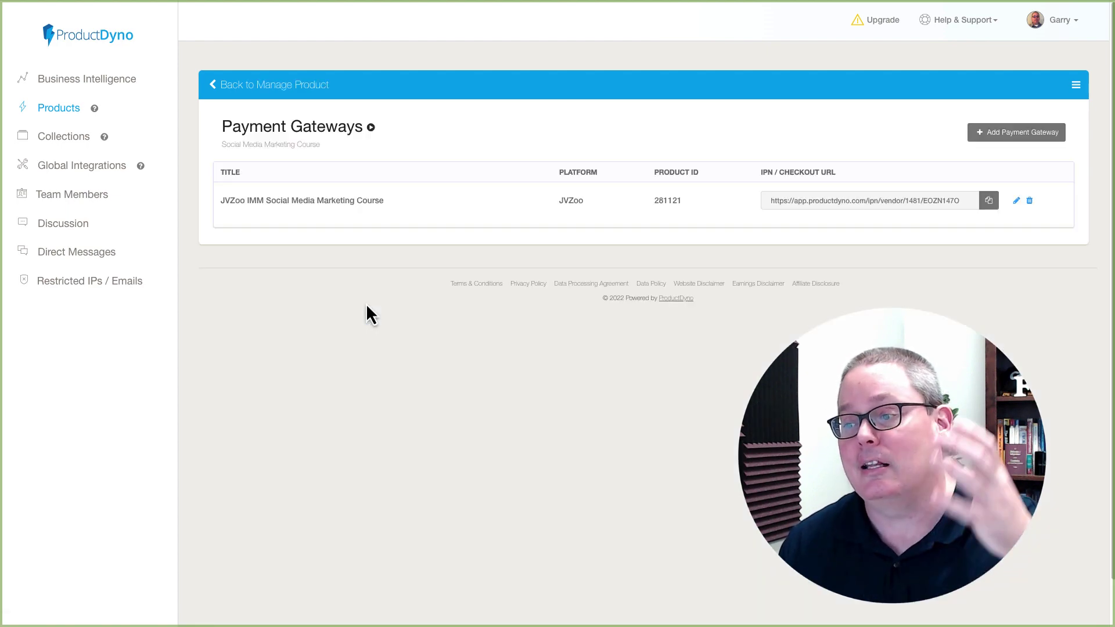
click(994, 137)
click(532, 178)
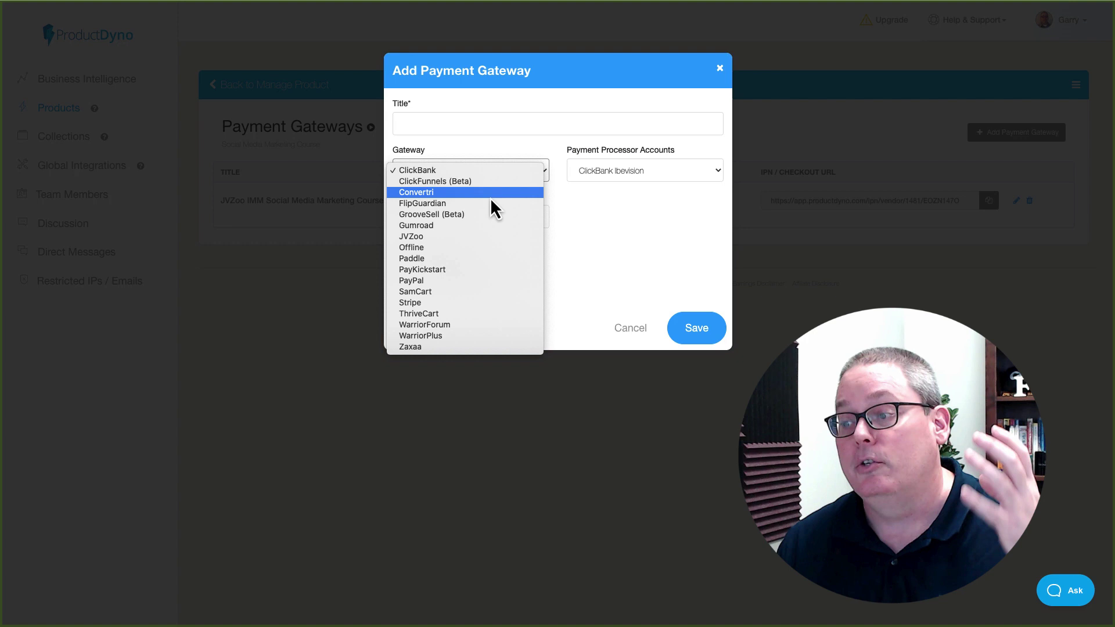